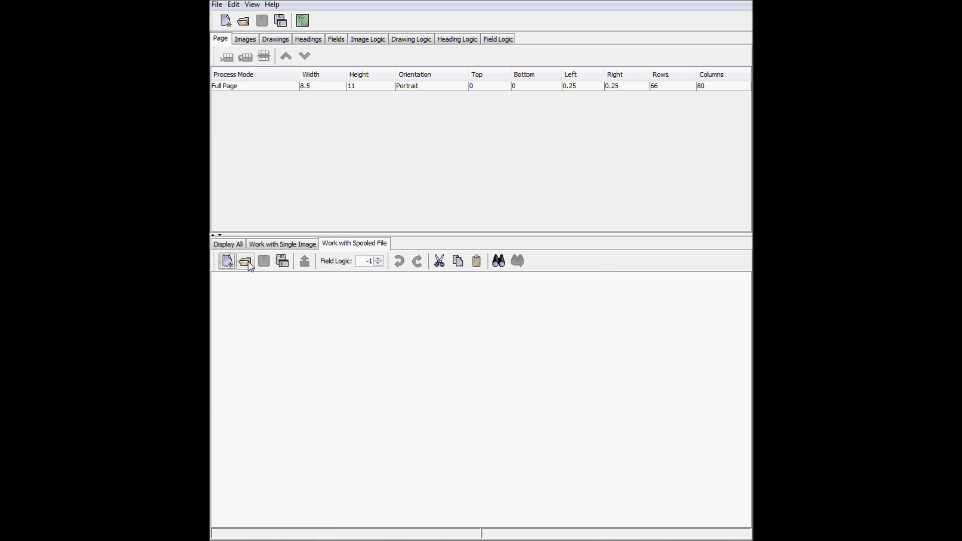
# Load the INVOICET4.SPL spooled file as the invoice page preview
pyautogui.click(527, 308)
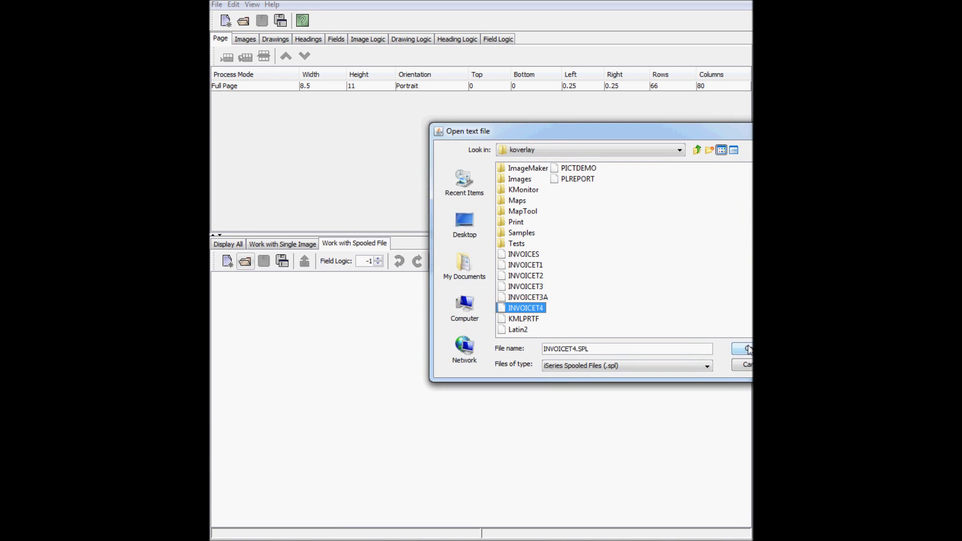
pyautogui.click(742, 348)
pyautogui.doubleClick(370, 88)
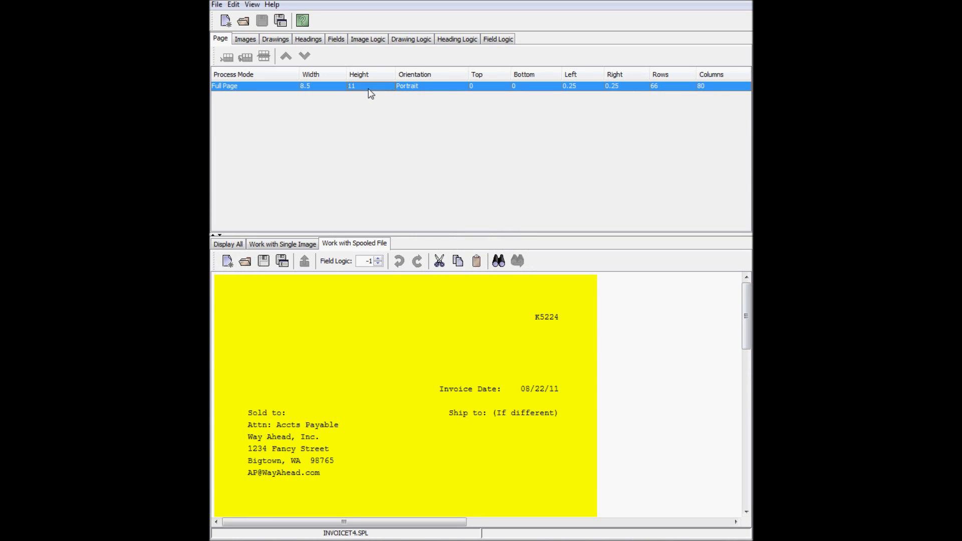
# Set page height 7, 42 rows and Field Mapping mode, then enlarge the preview to full width
pyautogui.press('Return')
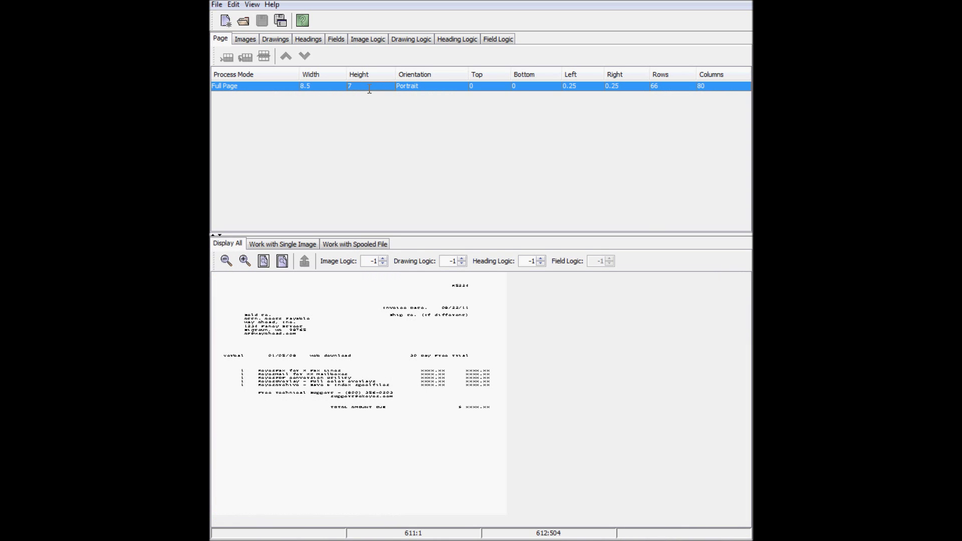
pyautogui.doubleClick(663, 85)
pyautogui.press('Return')
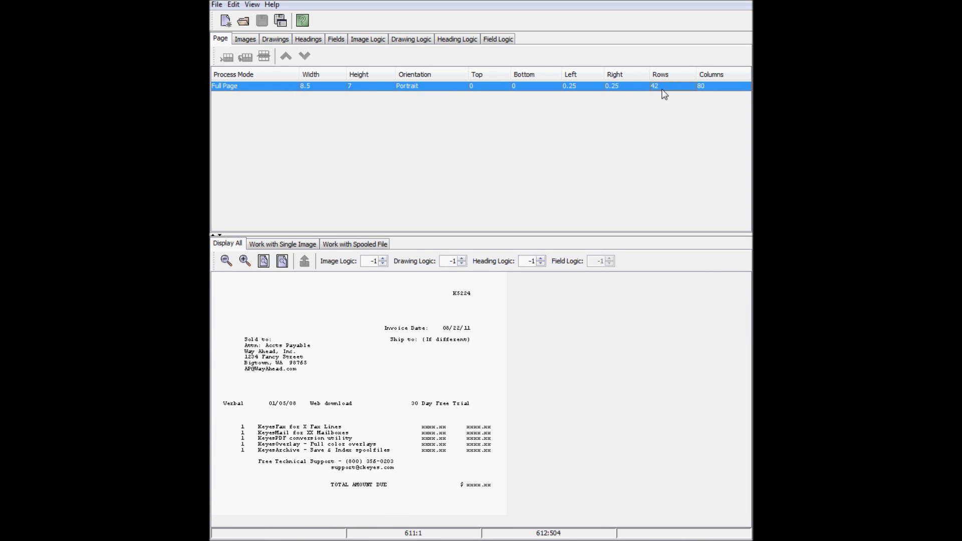
pyautogui.click(236, 88)
pyautogui.click(244, 106)
pyautogui.moveTo(385, 234); pyautogui.dragTo(386, 143)
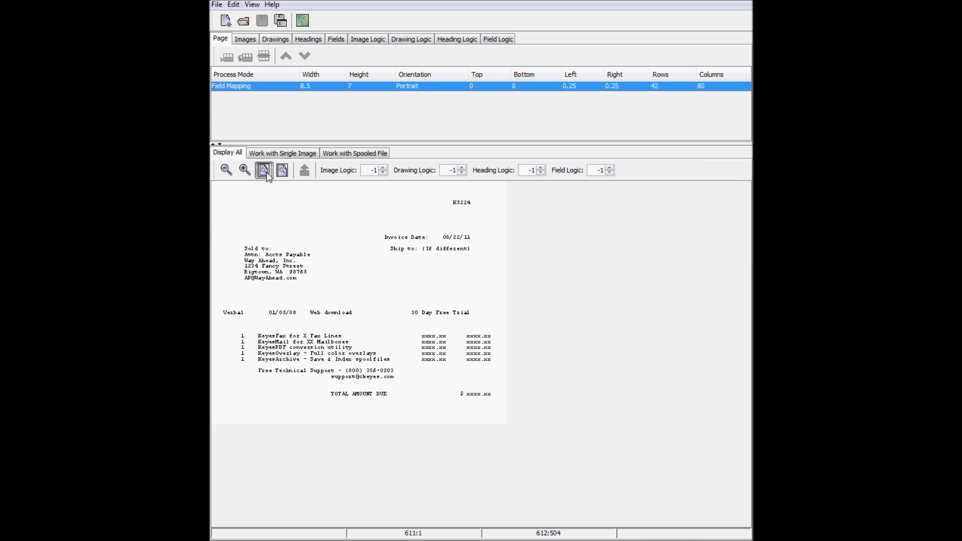
pyautogui.click(282, 171)
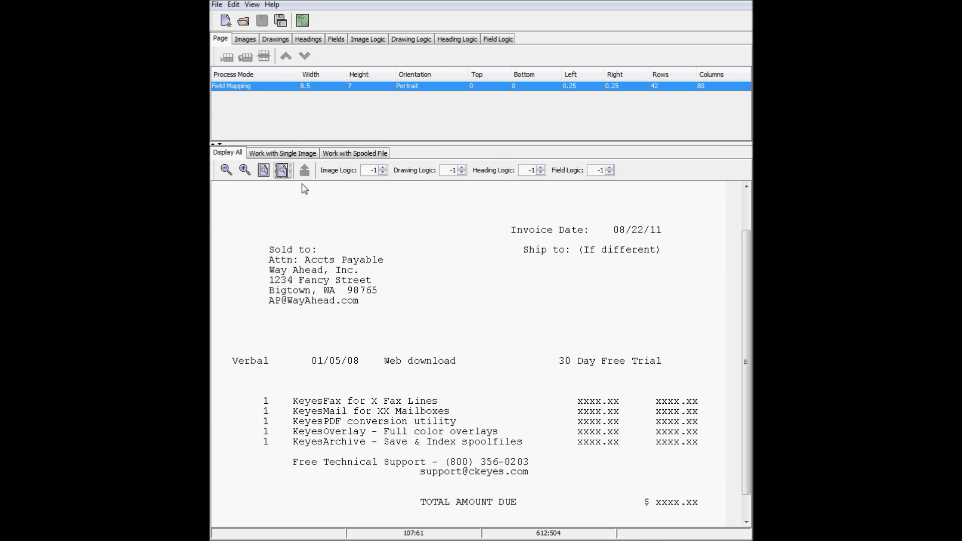
# Add a box spanning 12–600 by 20–450 around the invoice with corner radius 8
pyautogui.click(282, 40)
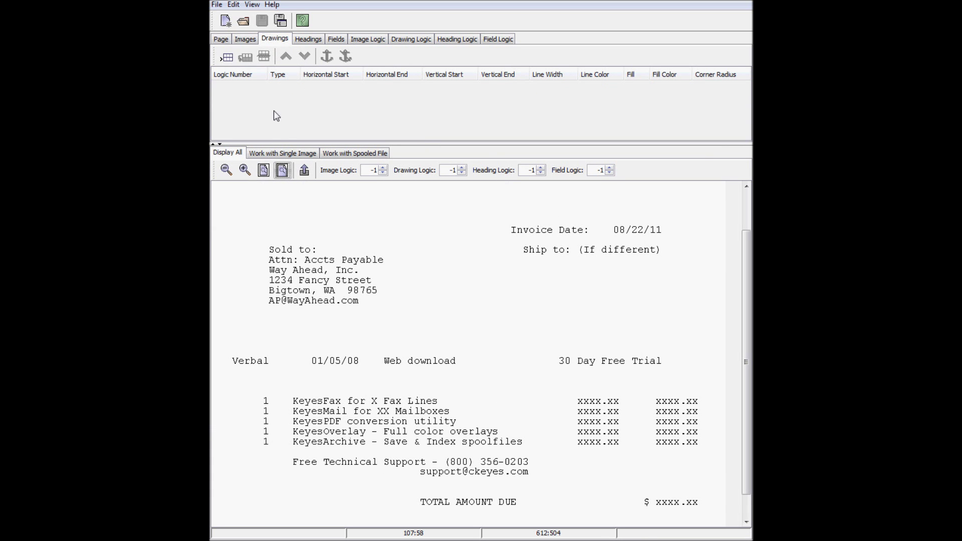
pyautogui.scroll(1, 245, 238)
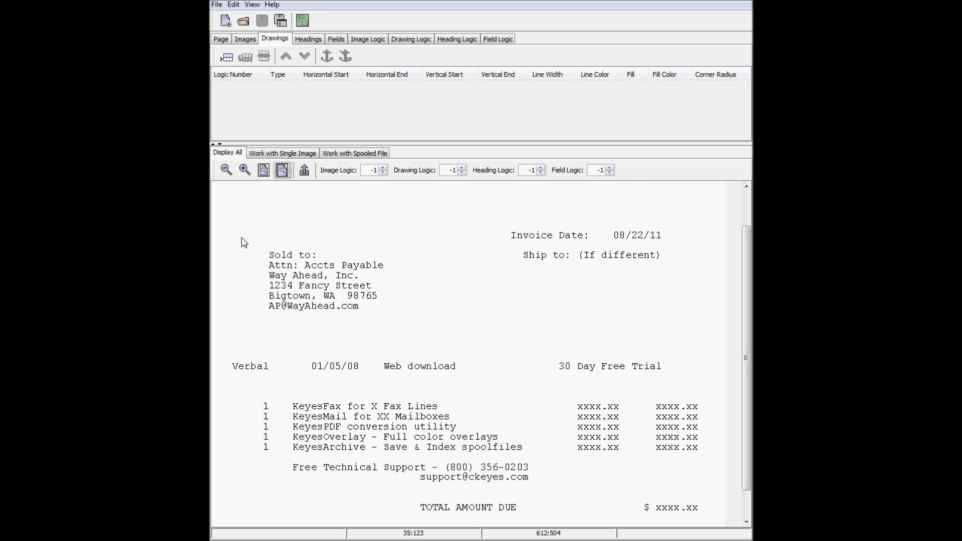
pyautogui.scroll(2, 232, 231)
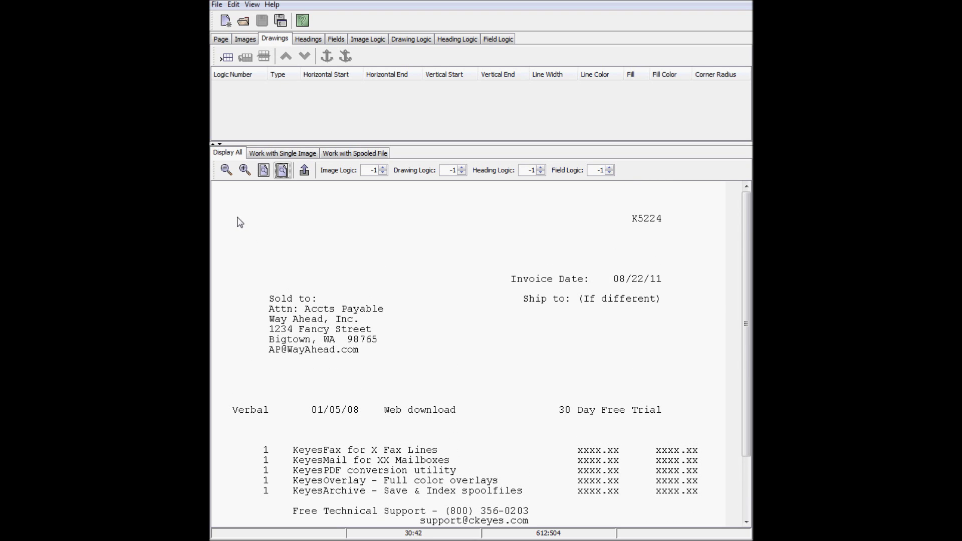
pyautogui.moveTo(222, 198); pyautogui.dragTo(718, 488)
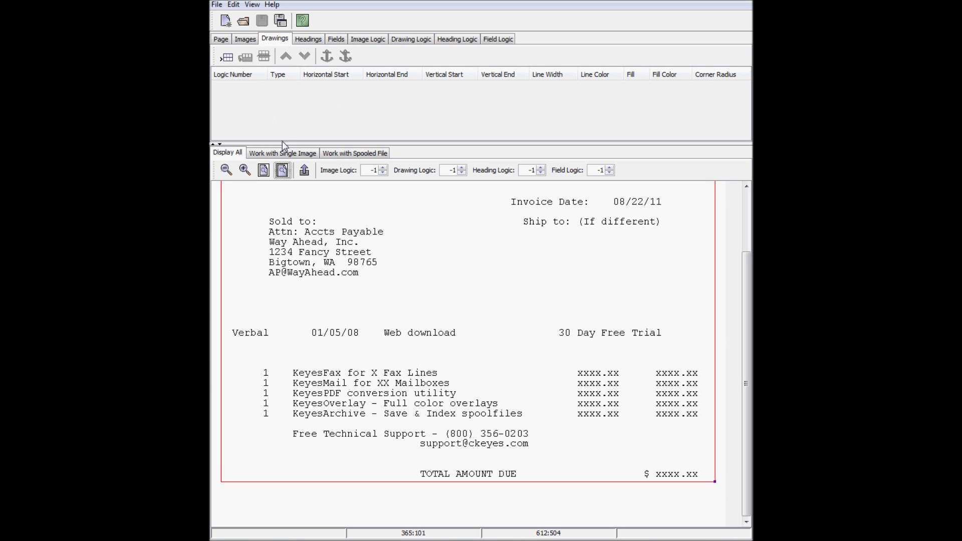
pyautogui.click(304, 171)
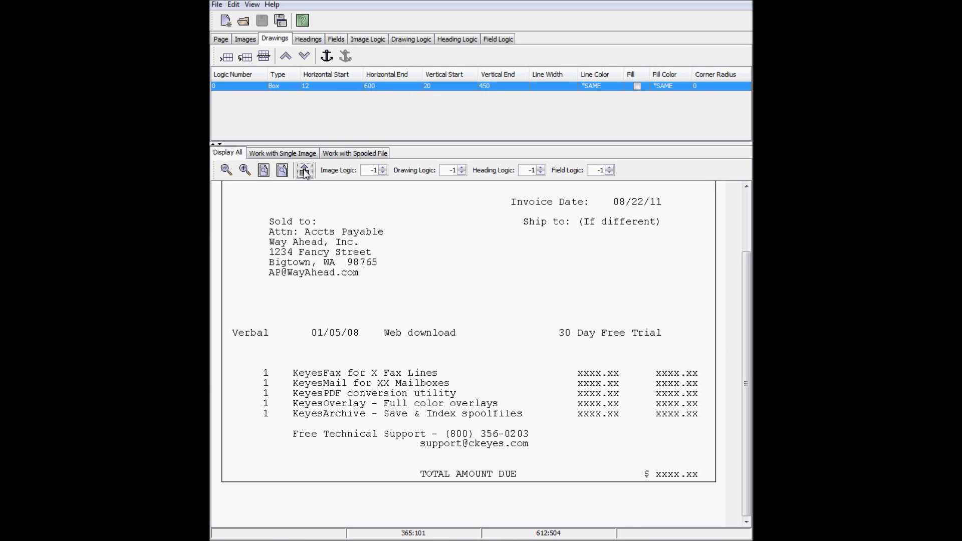
pyautogui.doubleClick(713, 86)
pyautogui.press('Return')
pyautogui.moveTo(747, 306); pyautogui.dragTo(747, 246)
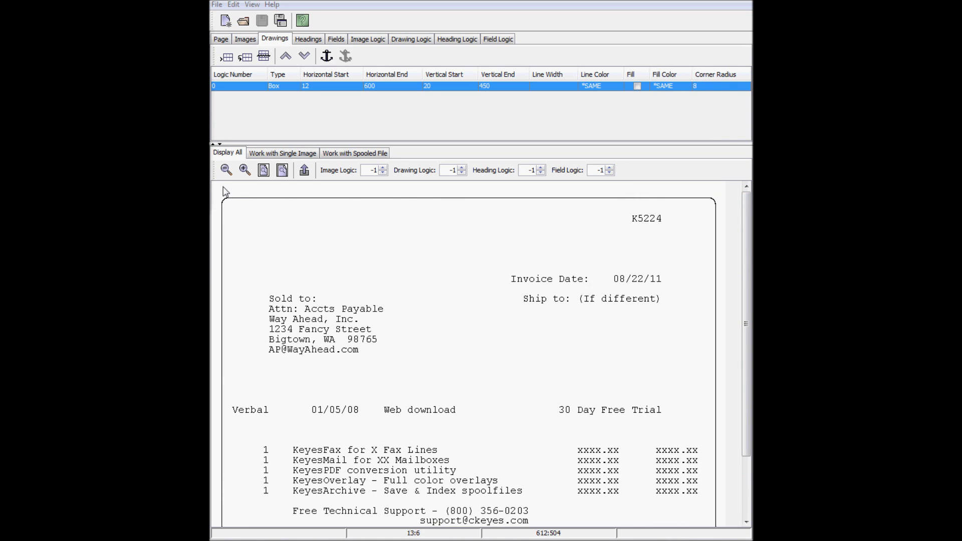
pyautogui.moveTo(221, 192); pyautogui.dragTo(715, 193)
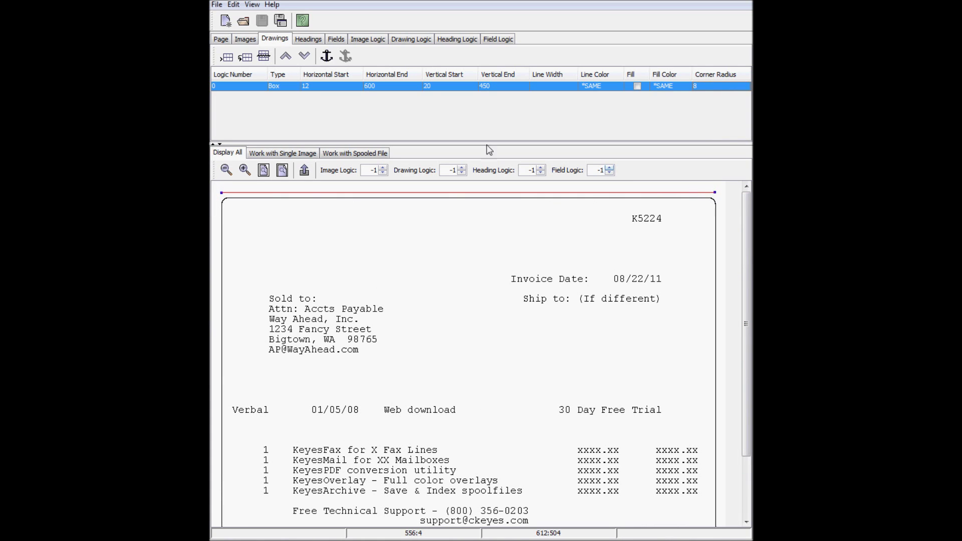
# Add a dark-blue line of width 5 across the top of the invoice
pyautogui.click(304, 171)
pyautogui.doubleClick(543, 96)
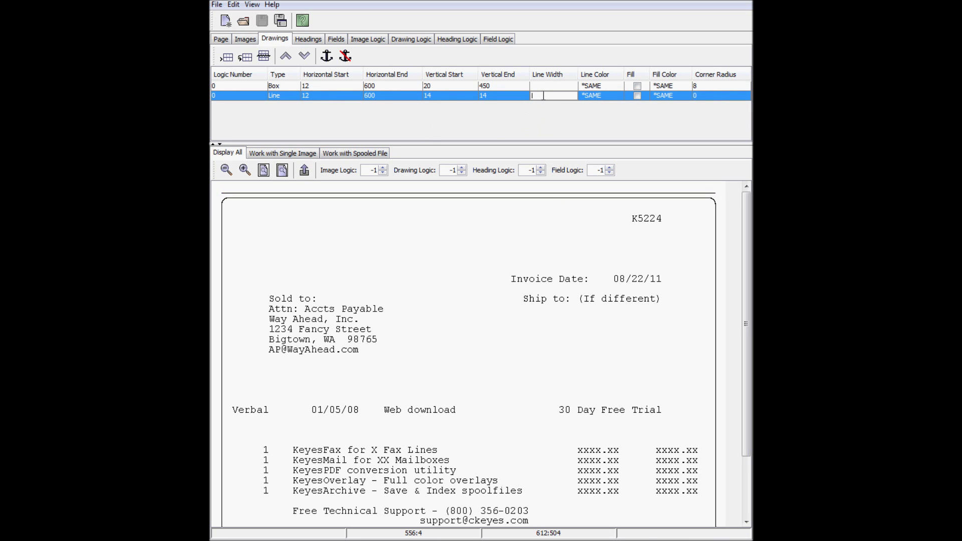
pyautogui.write('5')
pyautogui.press('Return')
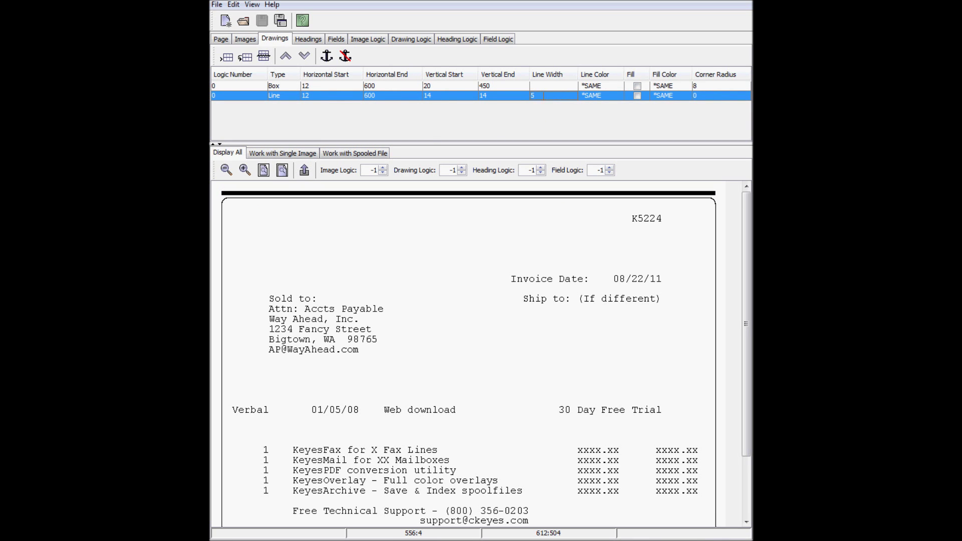
pyautogui.doubleClick(595, 95)
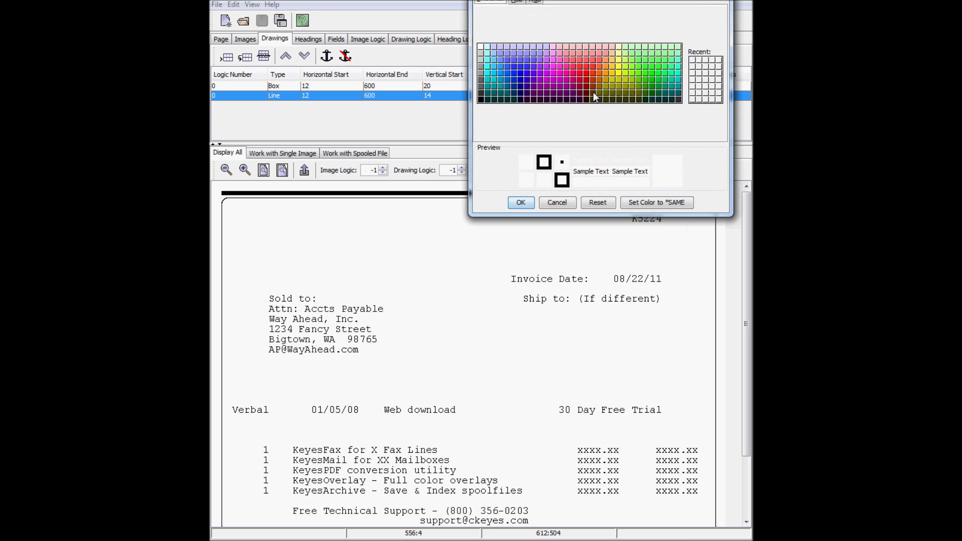
pyautogui.click(519, 87)
pyautogui.click(520, 203)
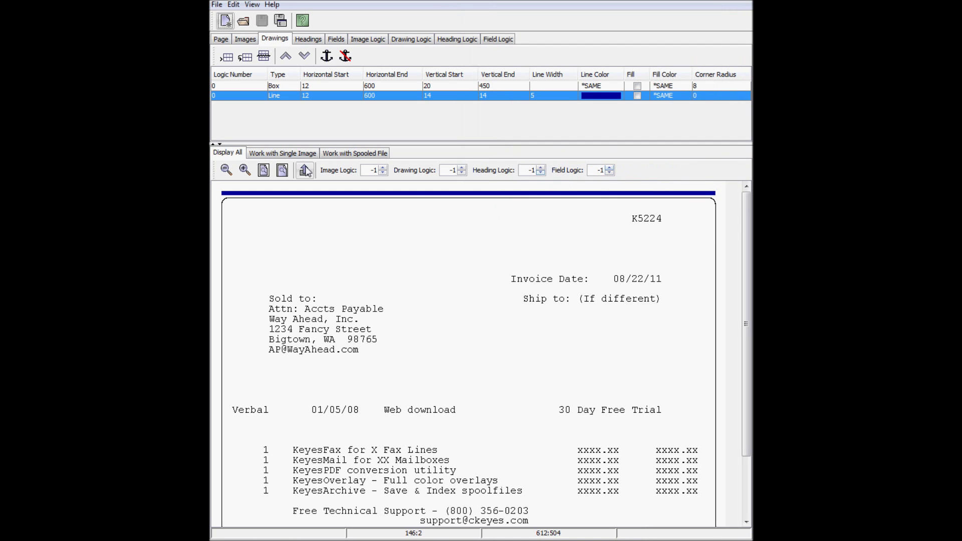
# Copy the blue line to vertical 230 below the address block and 456 at the bottom
pyautogui.click(251, 60)
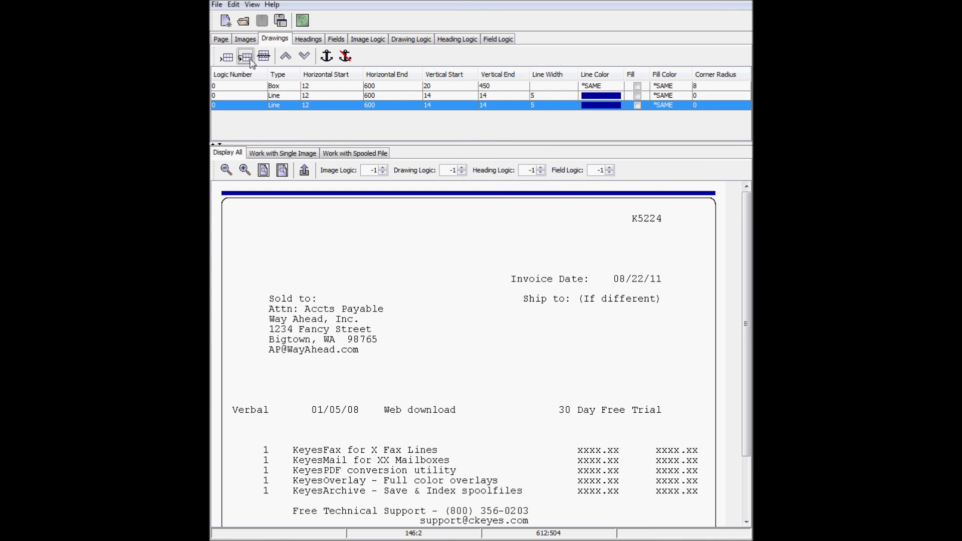
pyautogui.rightClick(258, 377)
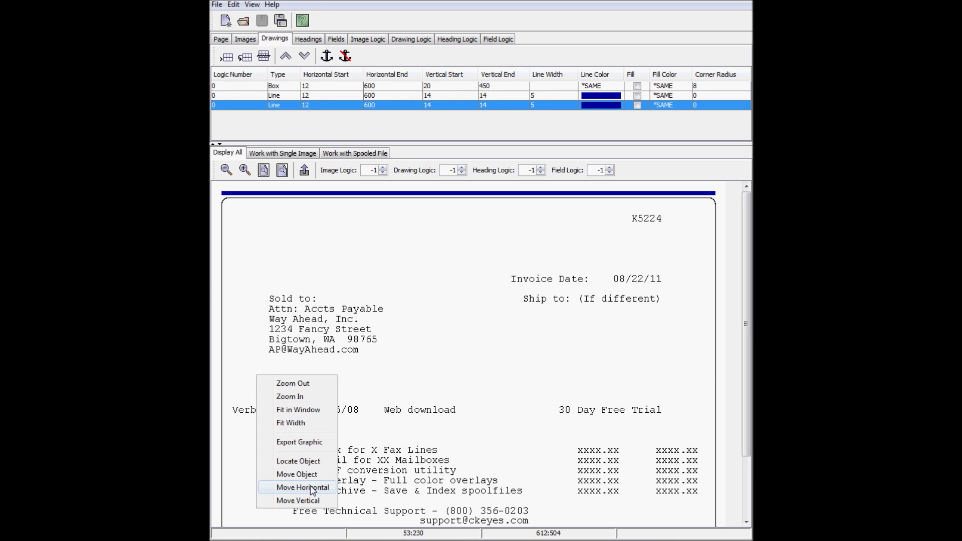
pyautogui.click(311, 501)
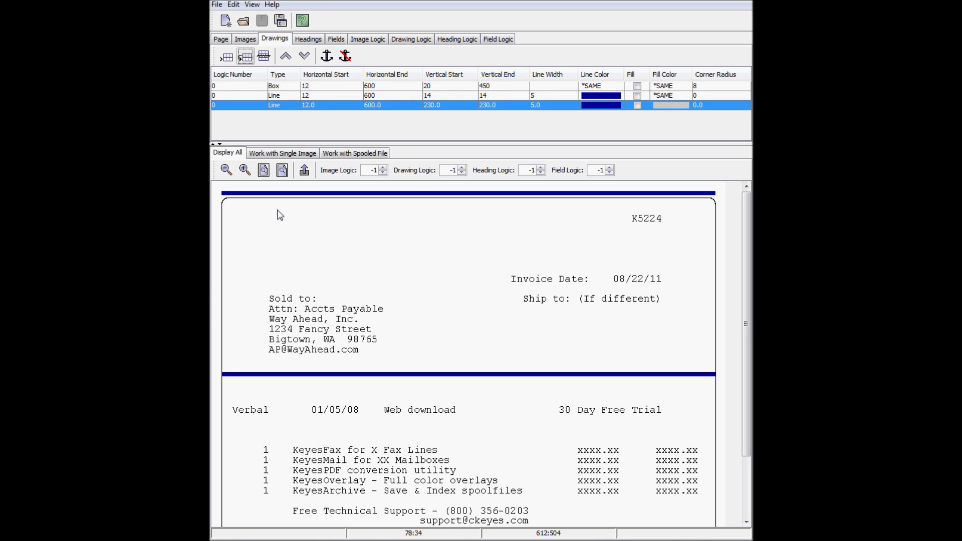
pyautogui.click(246, 59)
pyautogui.scroll(-3, 345, 353)
pyautogui.scroll(-3, 346, 353)
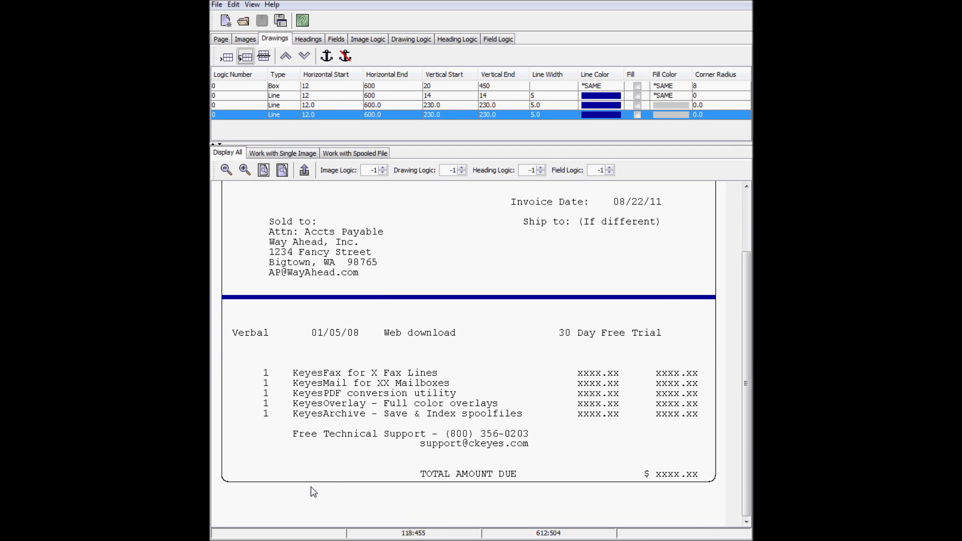
pyautogui.rightClick(313, 490)
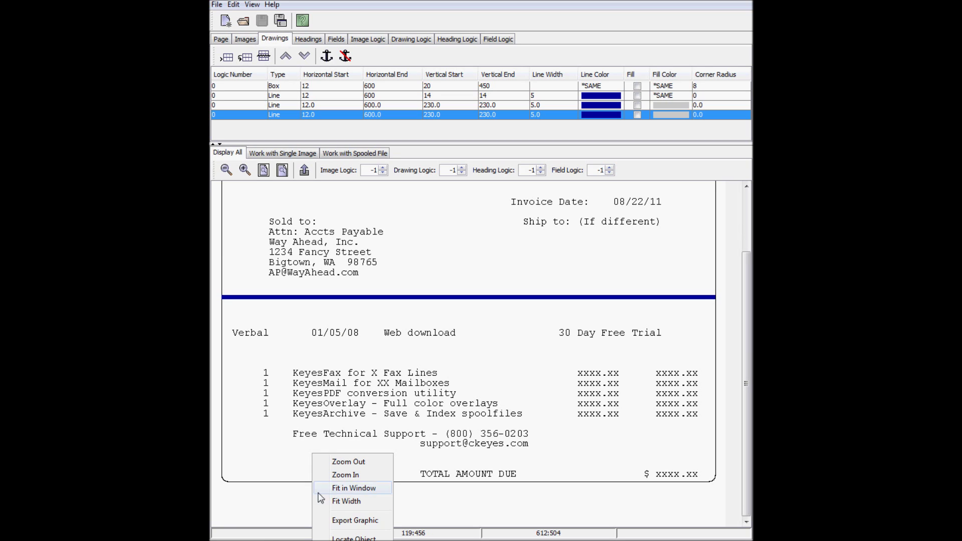
pyautogui.click(355, 538)
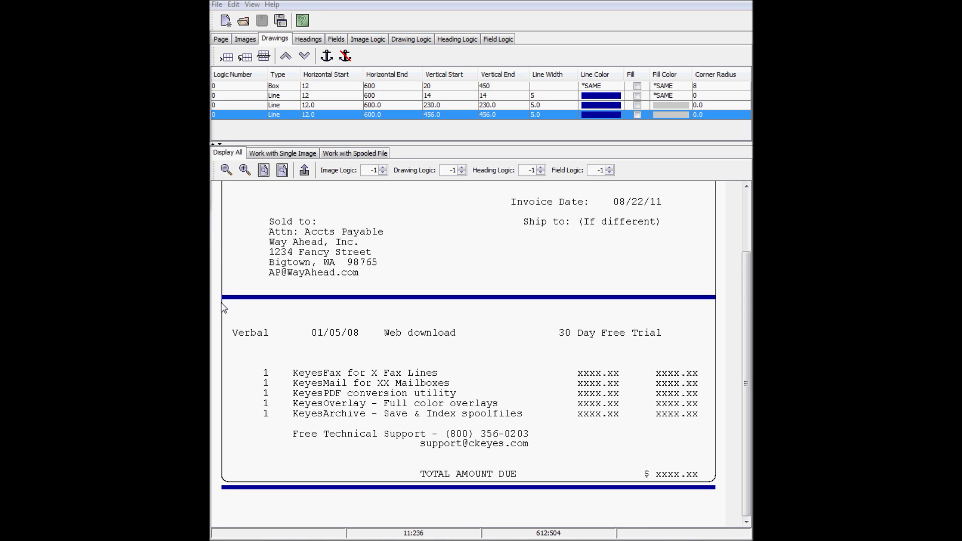
pyautogui.moveTo(222, 303)
pyautogui.mouseDown()
pyautogui.moveTo(391, 330)
pyautogui.moveTo(634, 335)
pyautogui.moveTo(716, 323)
pyautogui.mouseUp()
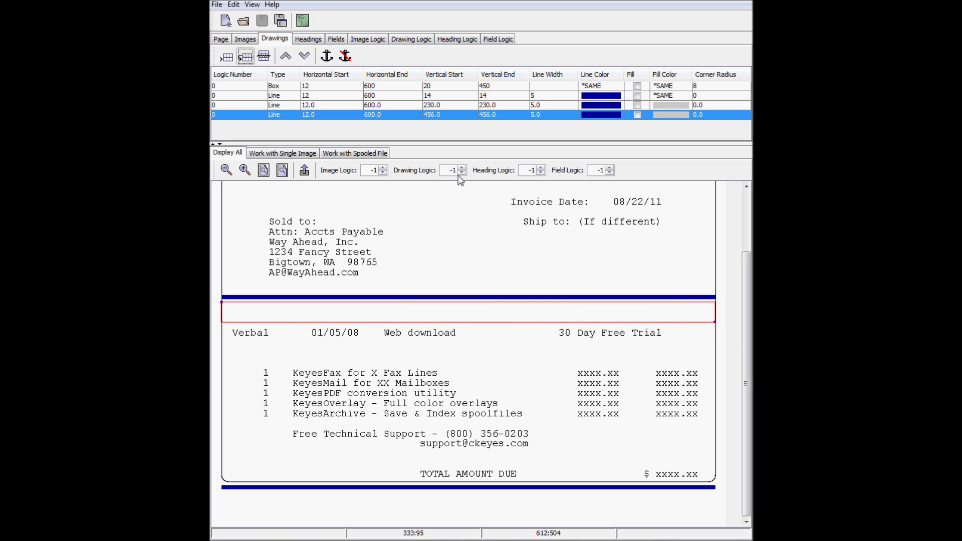
# Add a narrow band box at 236–260 with a width-1 black outline and light purple fill
pyautogui.click(309, 173)
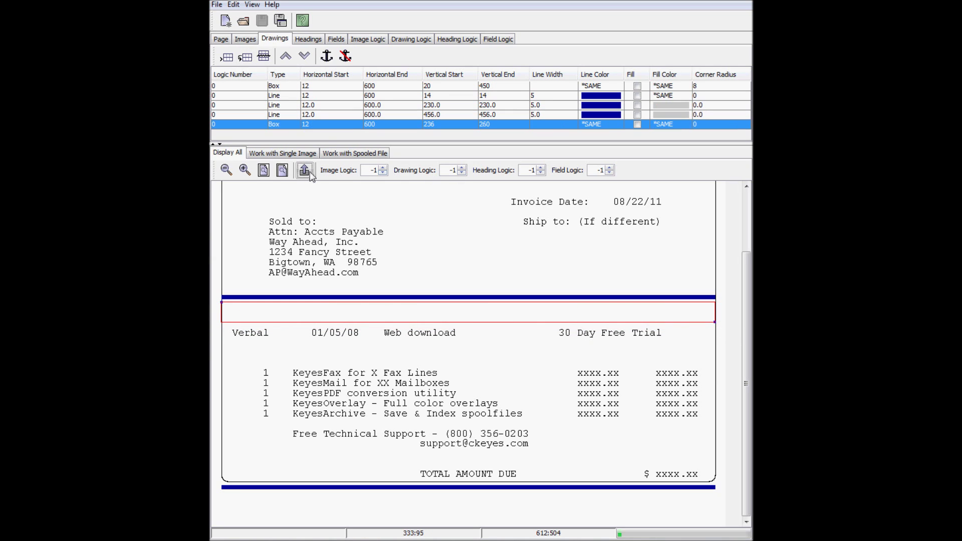
pyautogui.doubleClick(543, 125)
pyautogui.write('1')
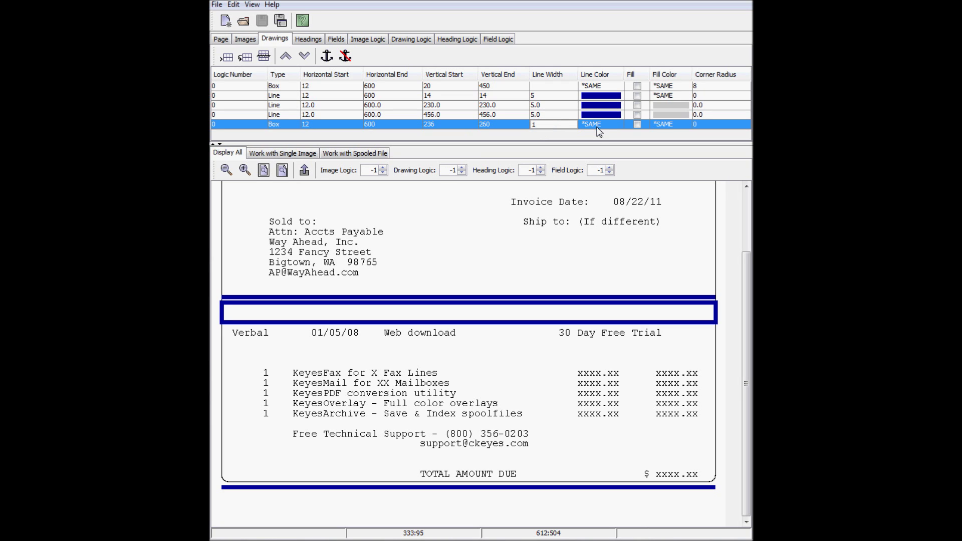
pyautogui.click(600, 131)
pyautogui.click(480, 129)
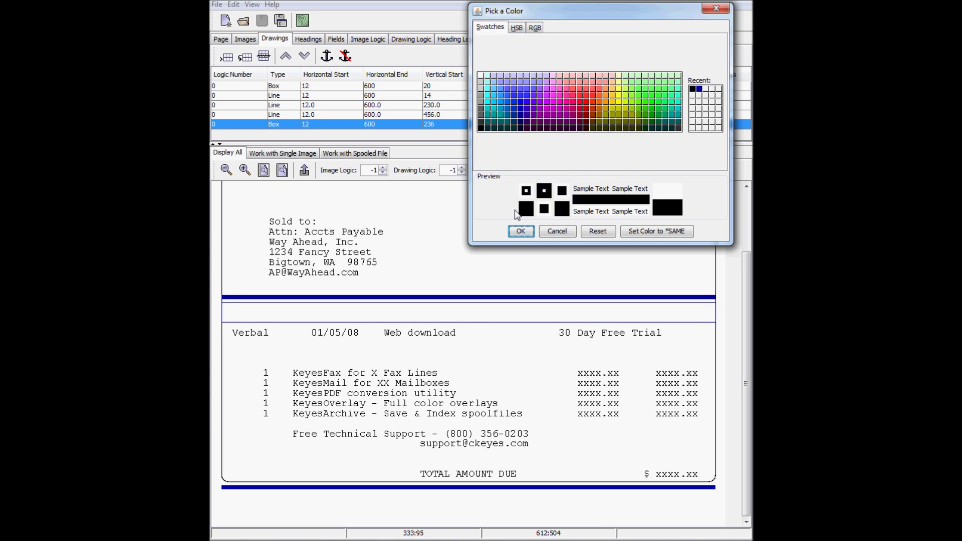
pyautogui.click(518, 233)
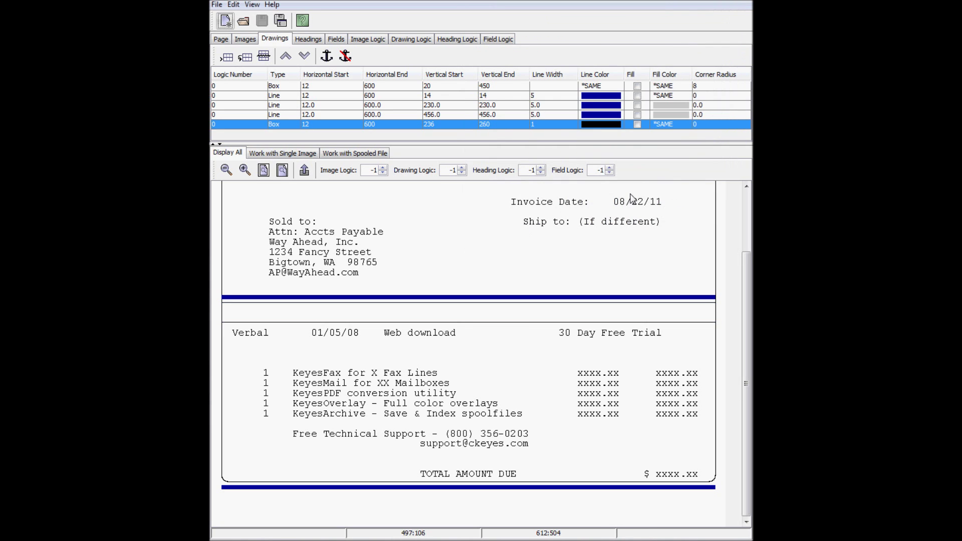
pyautogui.click(670, 124)
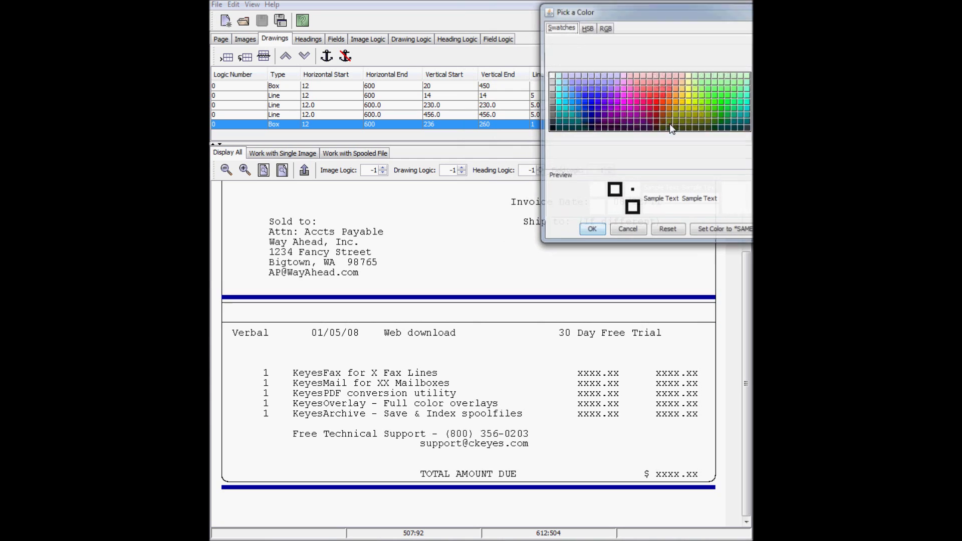
pyautogui.click(574, 89)
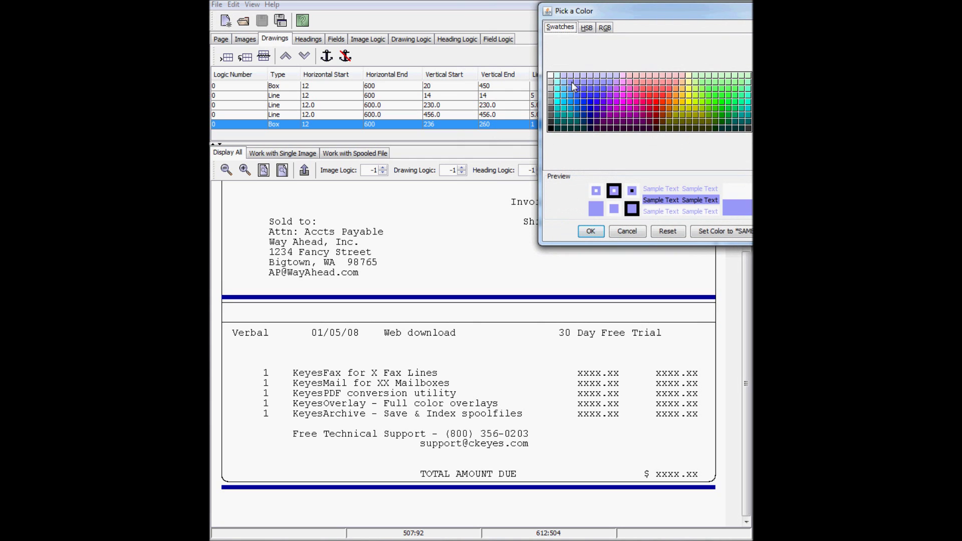
pyautogui.click(598, 235)
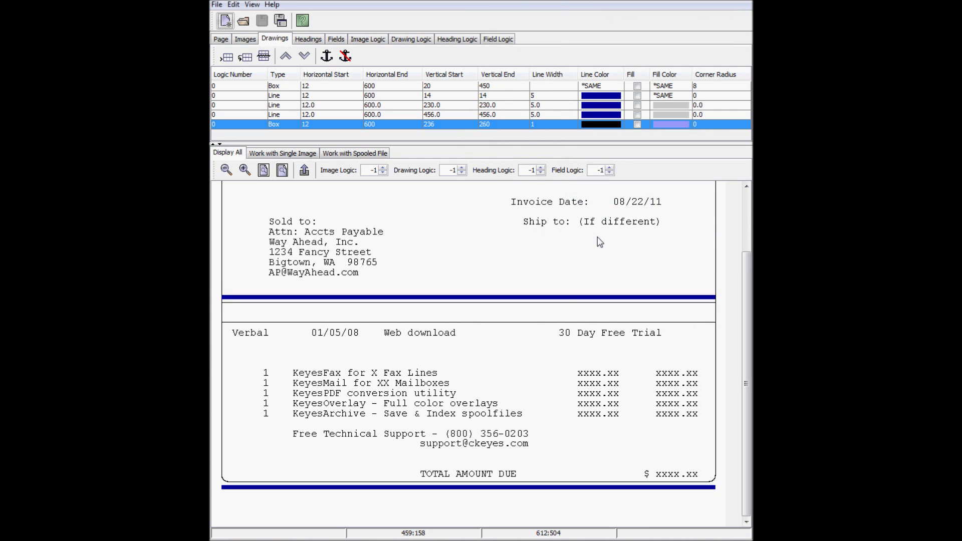
pyautogui.click(638, 124)
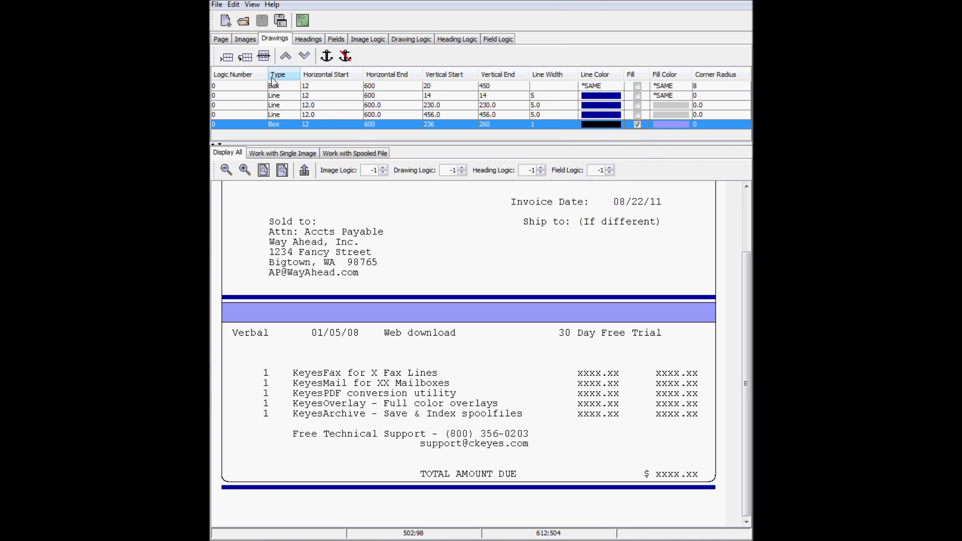
# Copy the purple band to 284–308 below the Verbal row
pyautogui.click(250, 58)
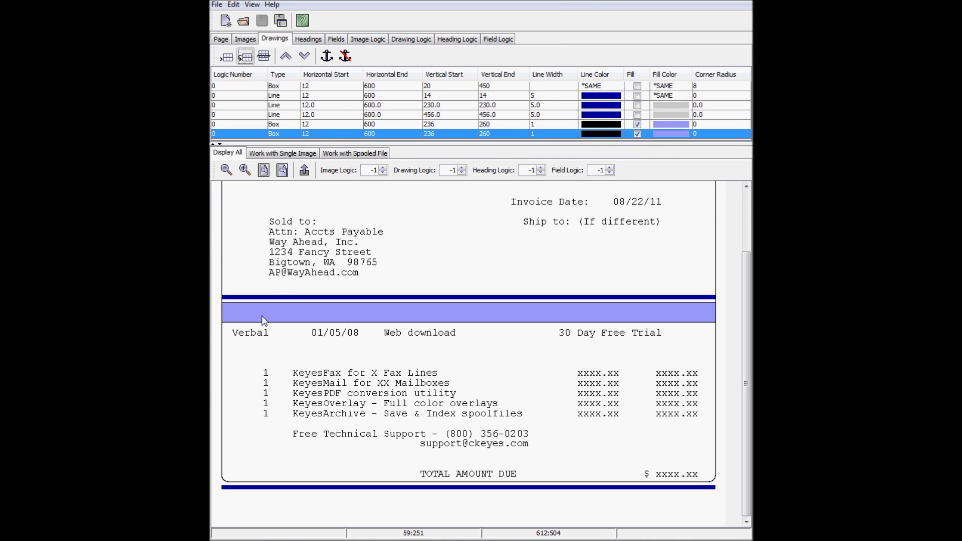
pyautogui.rightClick(254, 349)
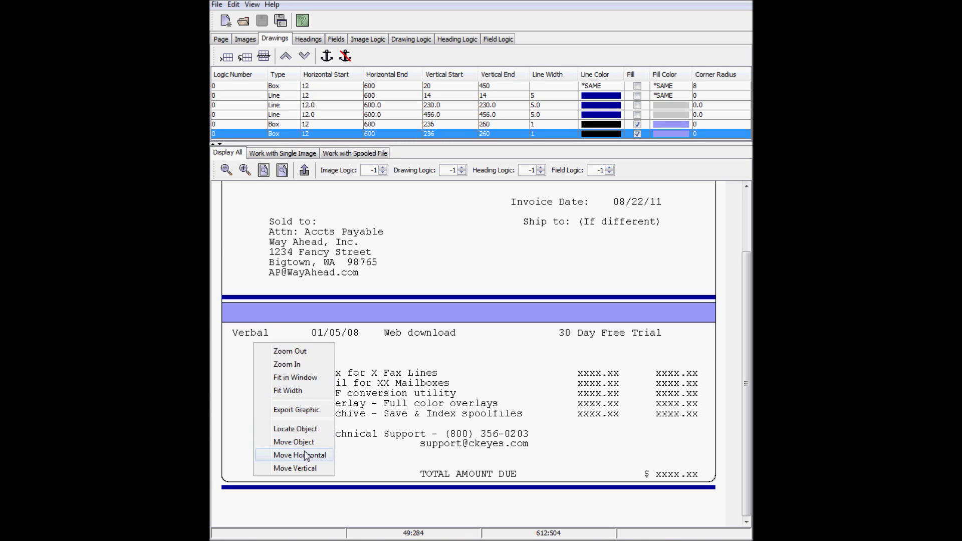
pyautogui.click(281, 468)
pyautogui.moveTo(496, 192); pyautogui.dragTo(671, 211)
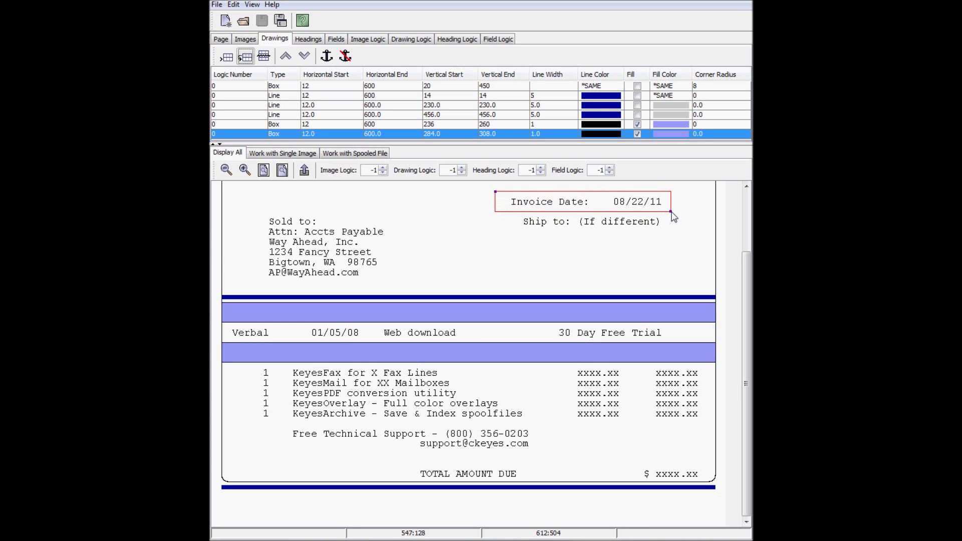
# Add a lavender-filled box around the Invoice Date (338–547, 104–128) with corner radius 8
pyautogui.click(305, 172)
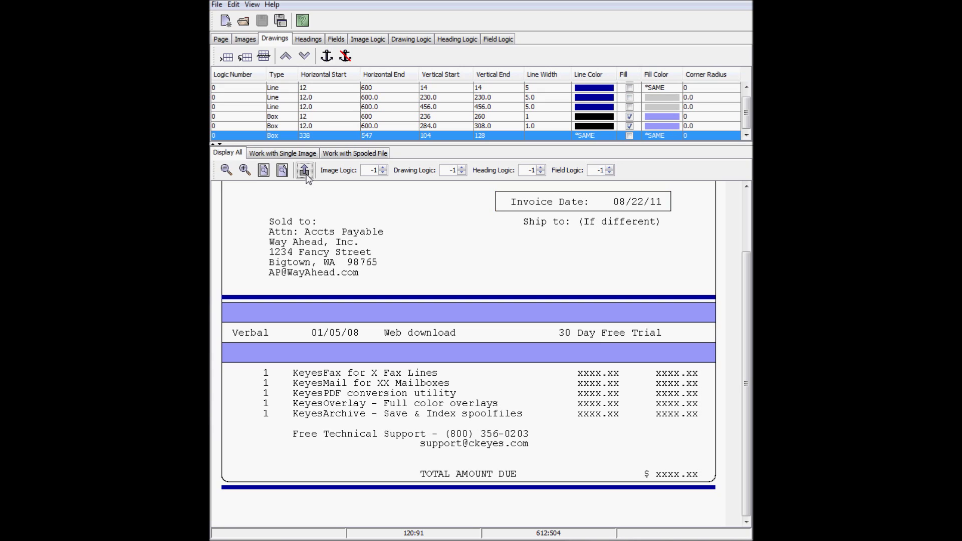
pyautogui.doubleClick(696, 136)
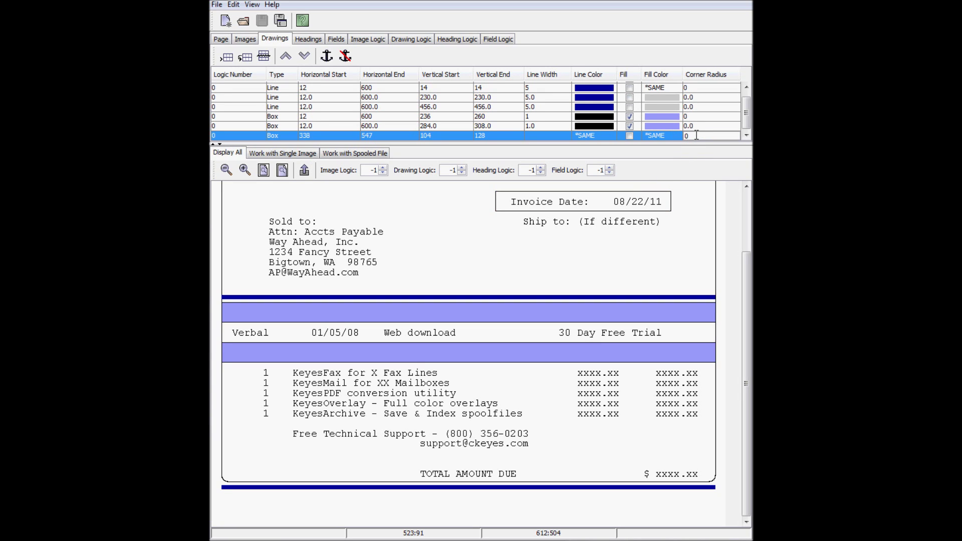
pyautogui.press('Return')
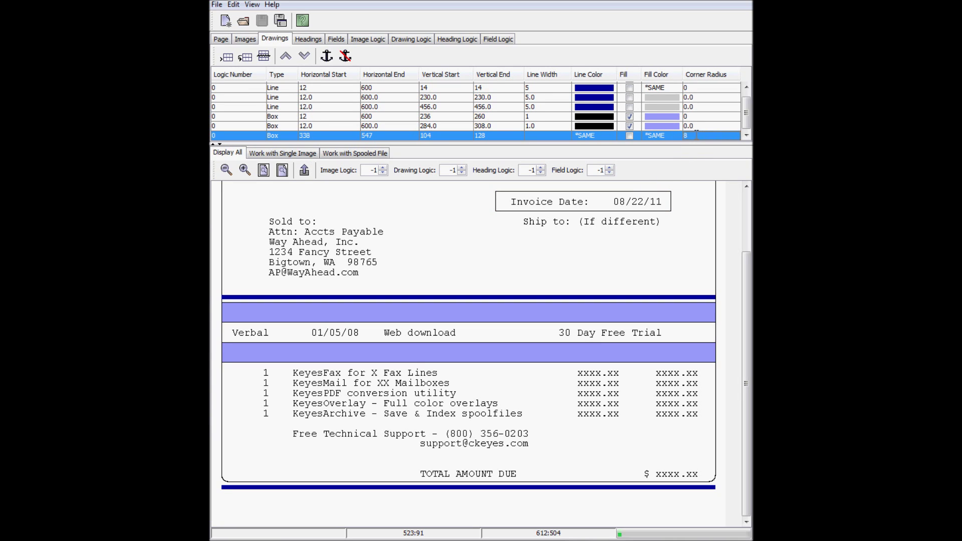
pyautogui.click(630, 136)
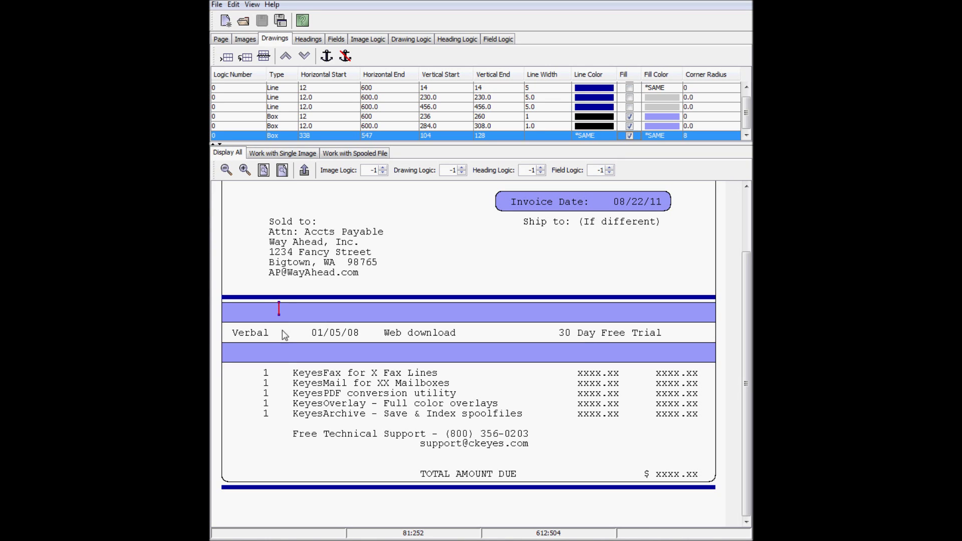
# Add vertical column dividers at horizontal 80 and, as a copy, at 404
pyautogui.moveTo(282, 389); pyautogui.dragTo(279, 482)
pyautogui.rightClick(289, 460)
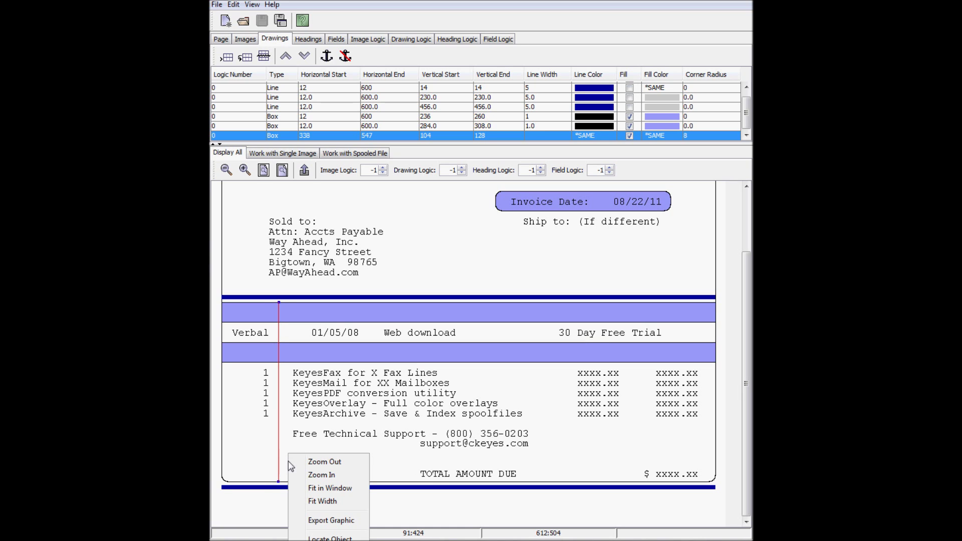
pyautogui.click(324, 522)
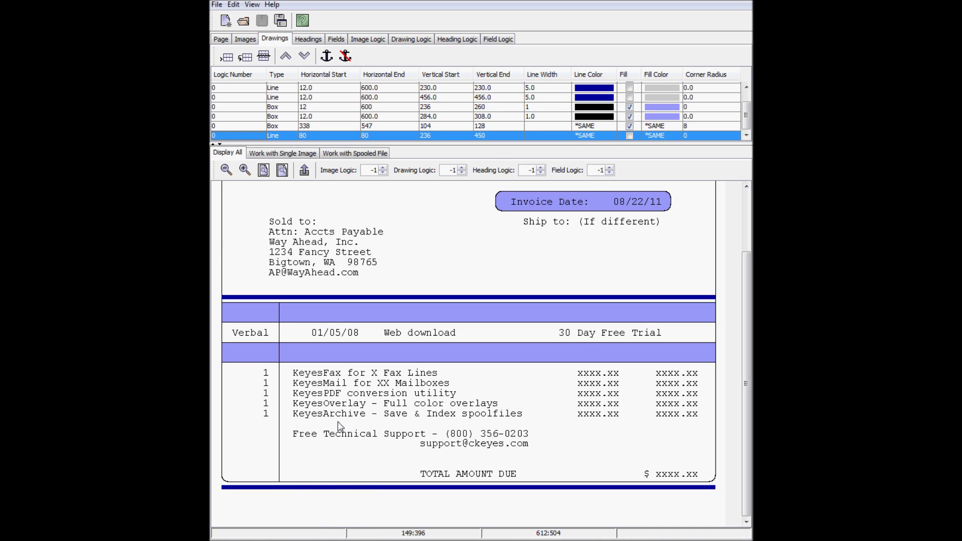
pyautogui.click(245, 56)
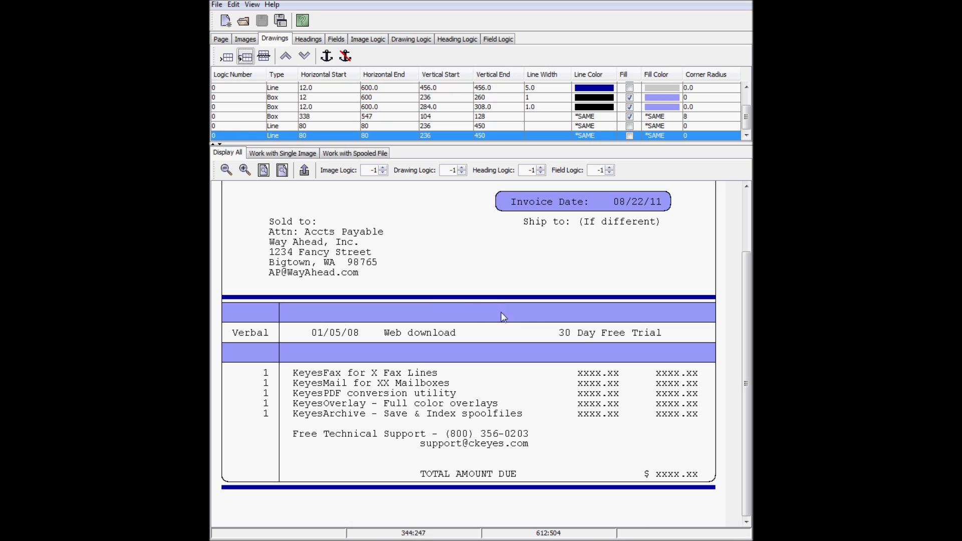
pyautogui.rightClick(549, 320)
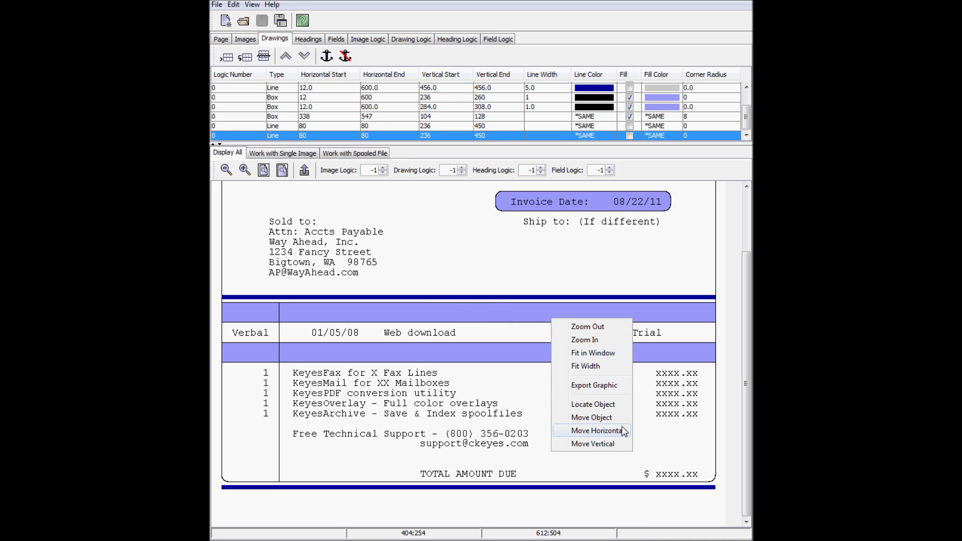
pyautogui.click(593, 444)
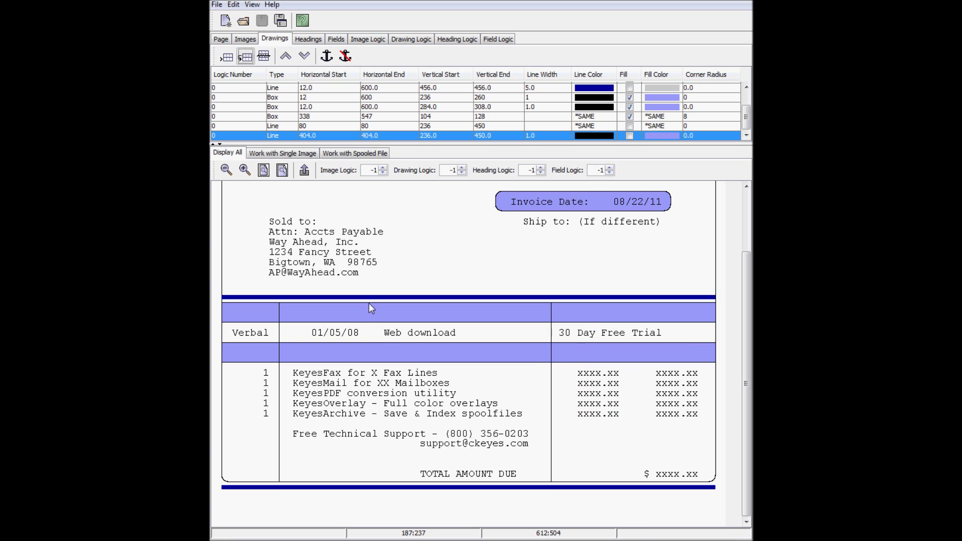
# Add a short divider at 188 after the date column and one at 498 between the amounts
pyautogui.moveTo(371, 303); pyautogui.dragTo(370, 344)
pyautogui.rightClick(370, 344)
pyautogui.click(401, 387)
pyautogui.moveTo(630, 344); pyautogui.dragTo(630, 487)
pyautogui.rightClick(630, 486)
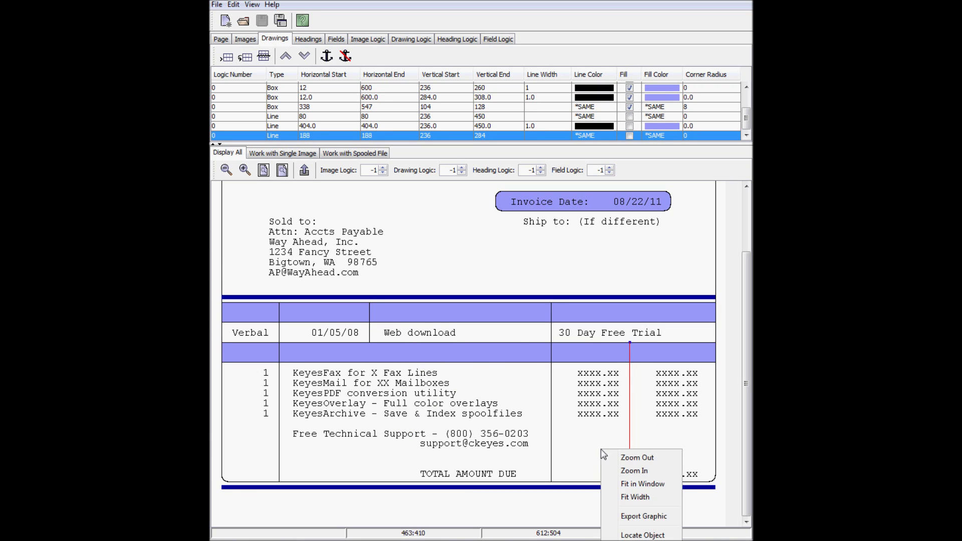
pyautogui.click(670, 517)
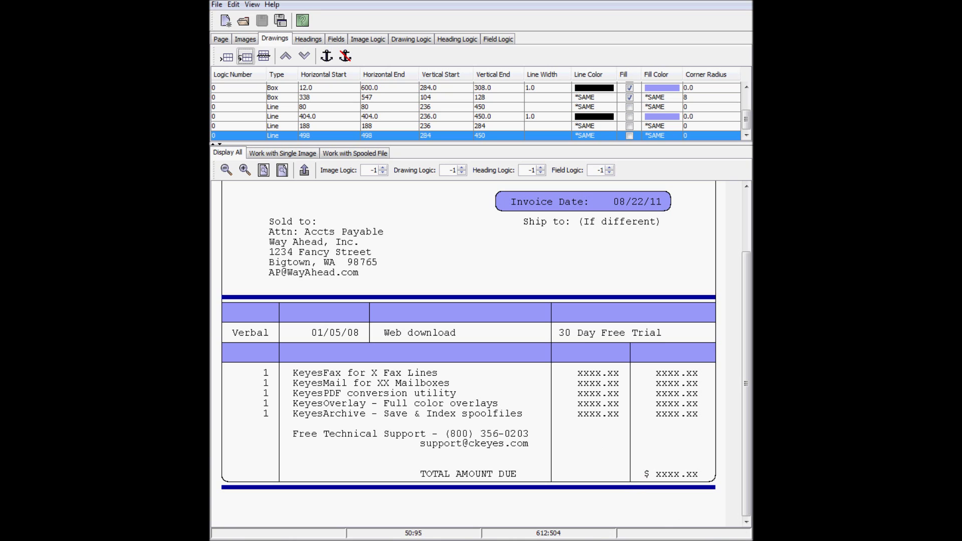
pyautogui.scroll(3, 740, 321)
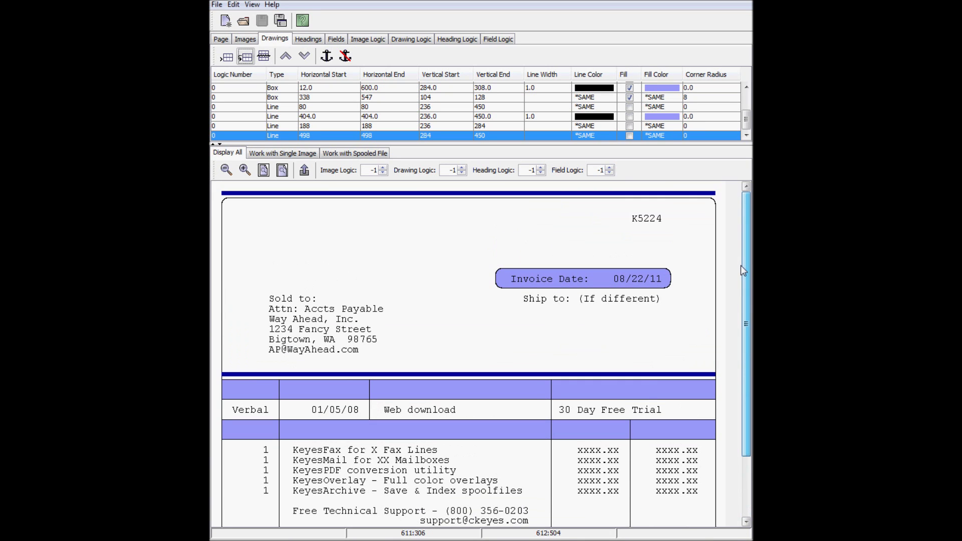
pyautogui.click(336, 38)
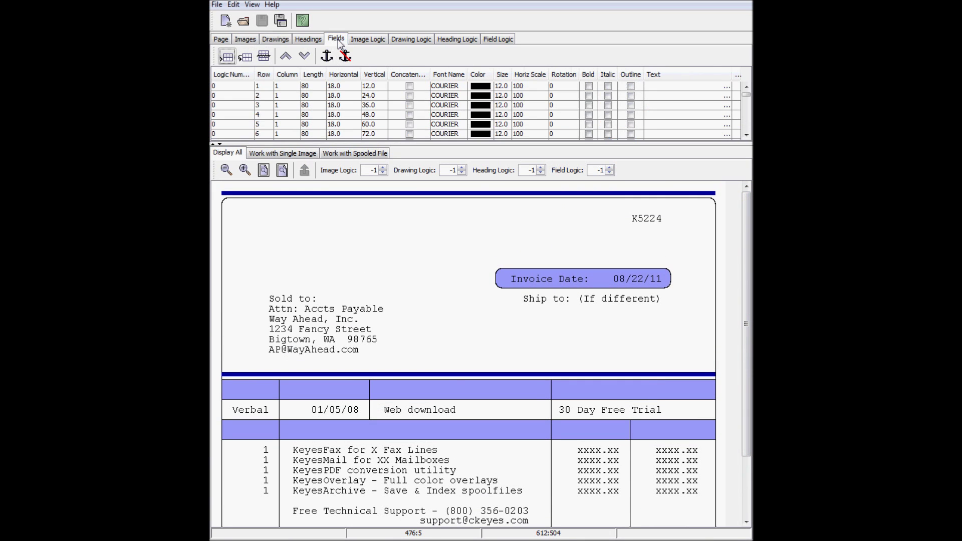
# Locate the K5224 field from its text and remove it from the overlay
pyautogui.rightClick(634, 219)
pyautogui.click(675, 305)
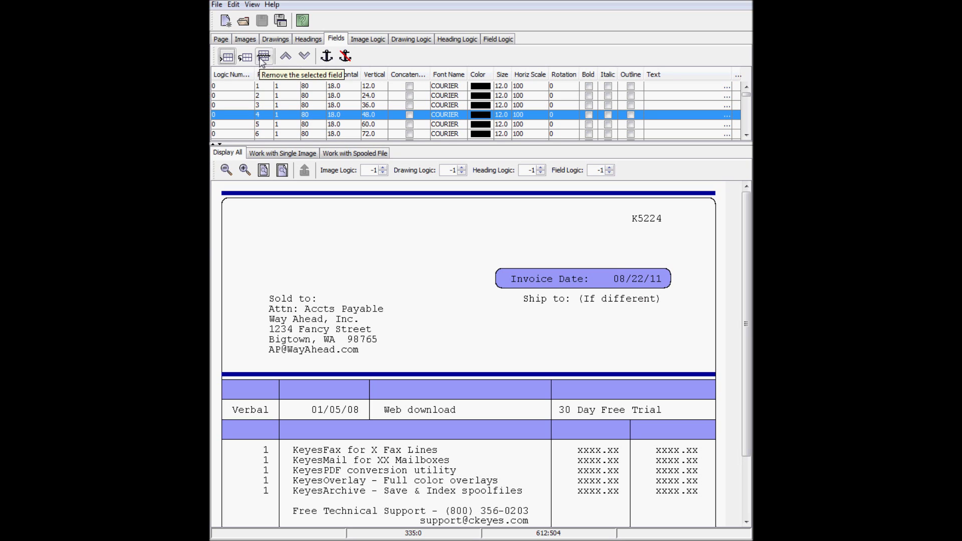
pyautogui.click(262, 60)
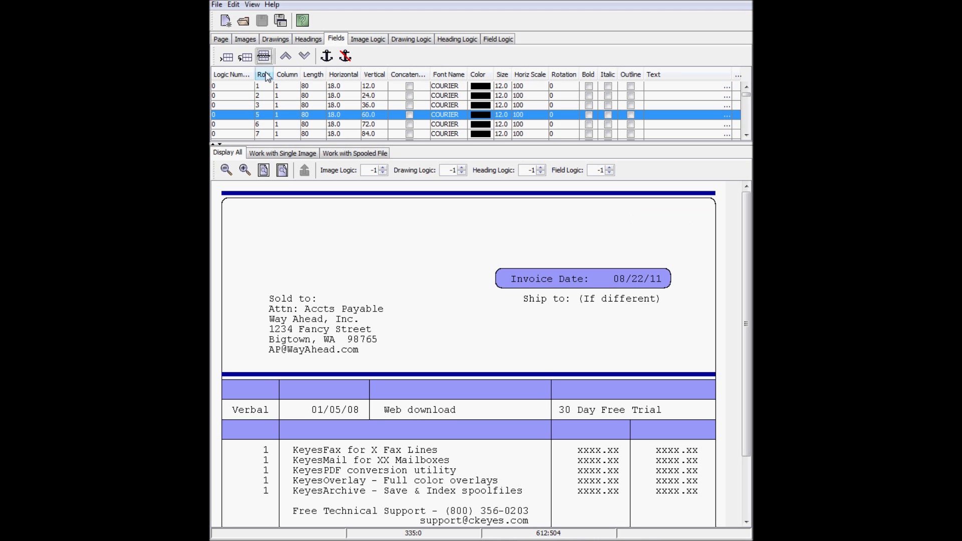
pyautogui.click(355, 153)
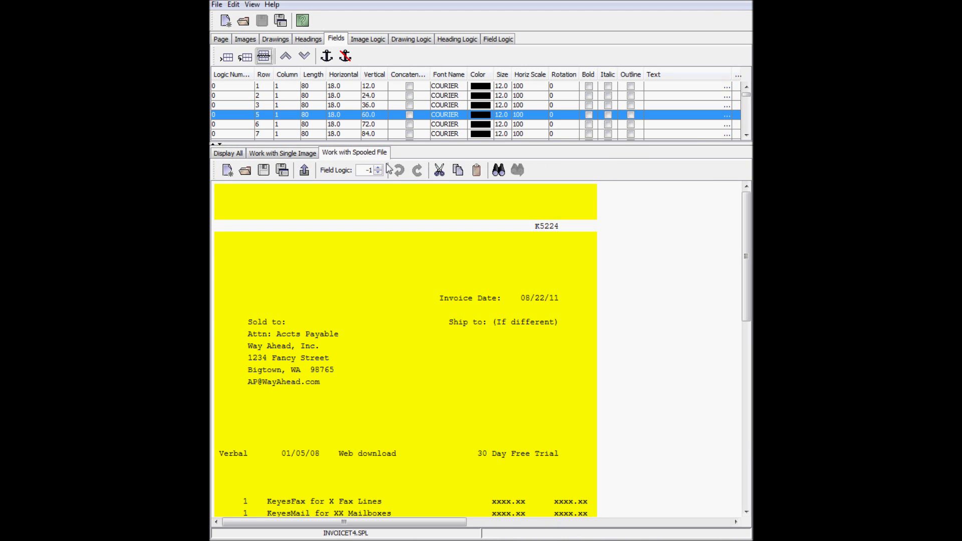
# Select K5224 in the spooled file and add it as a field at row 4, column 68, length 5
pyautogui.moveTo(536, 227); pyautogui.dragTo(558, 226)
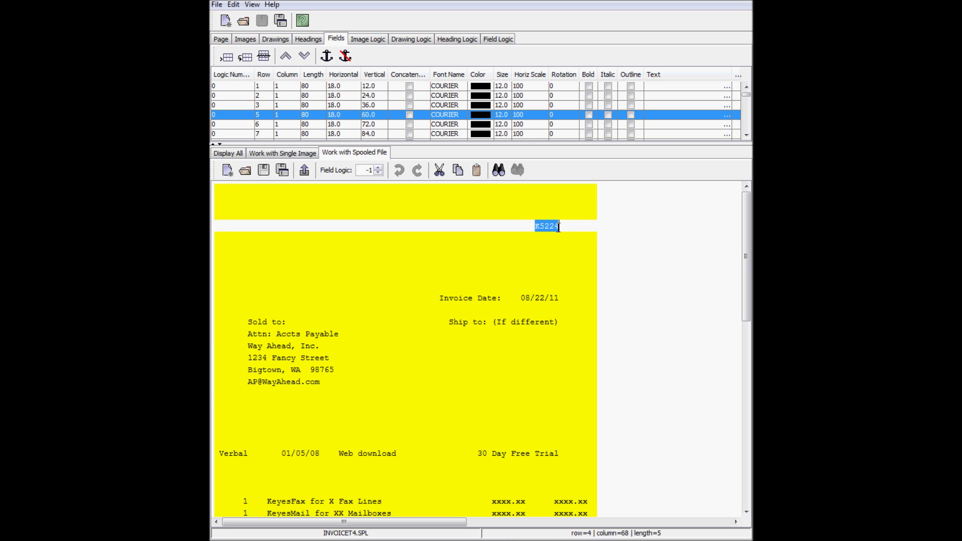
pyautogui.click(304, 171)
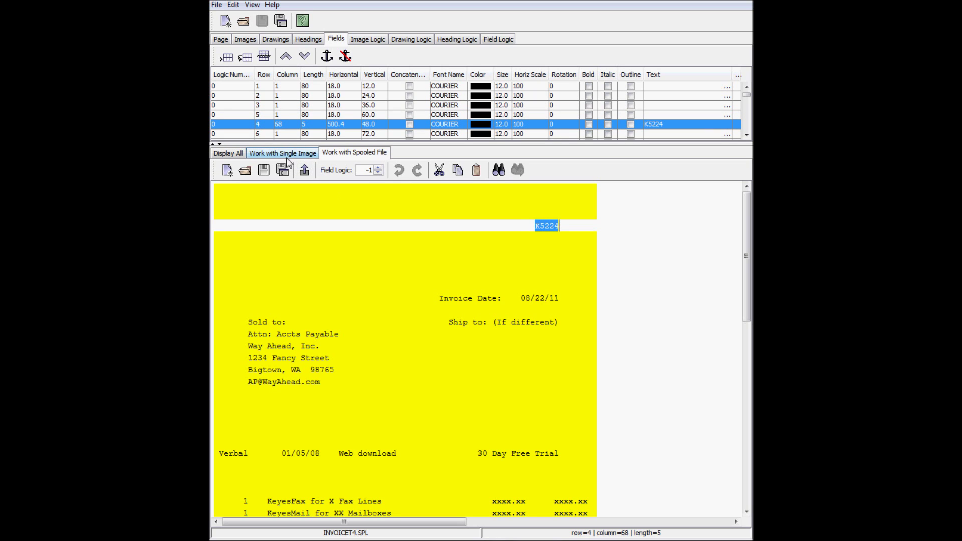
pyautogui.click(234, 153)
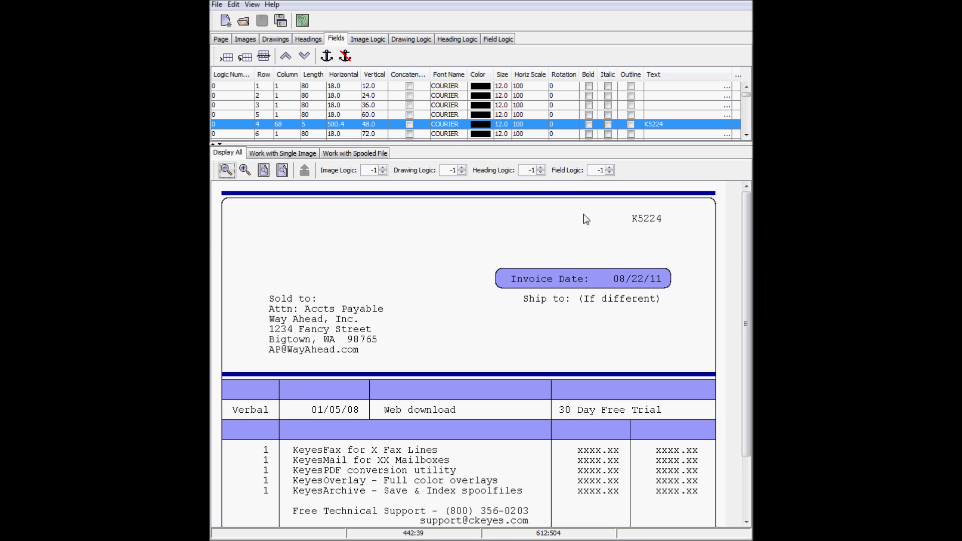
# Format the K5224 field as ARIAL, size 24, bold, in dark blue
pyautogui.click(459, 125)
pyautogui.click(446, 136)
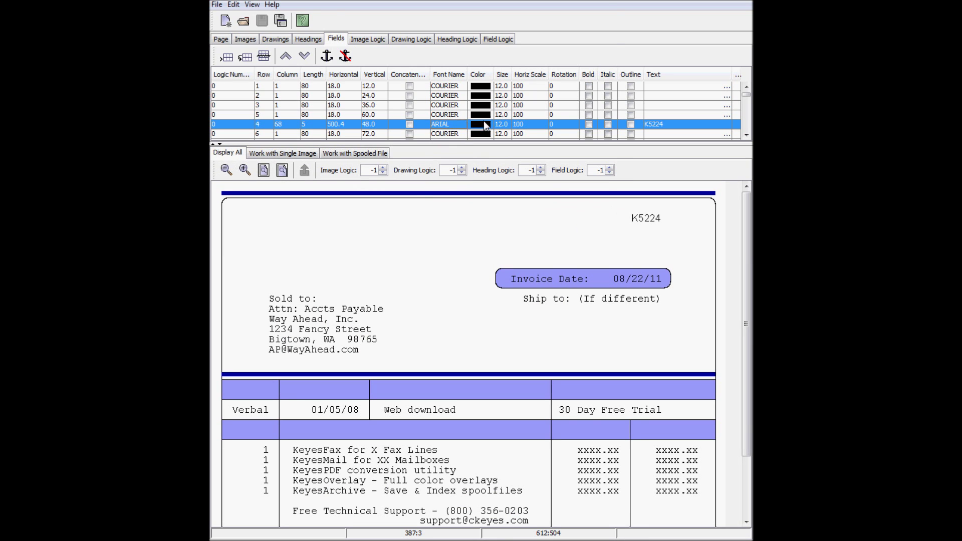
pyautogui.click(483, 123)
pyautogui.click(395, 123)
pyautogui.click(411, 232)
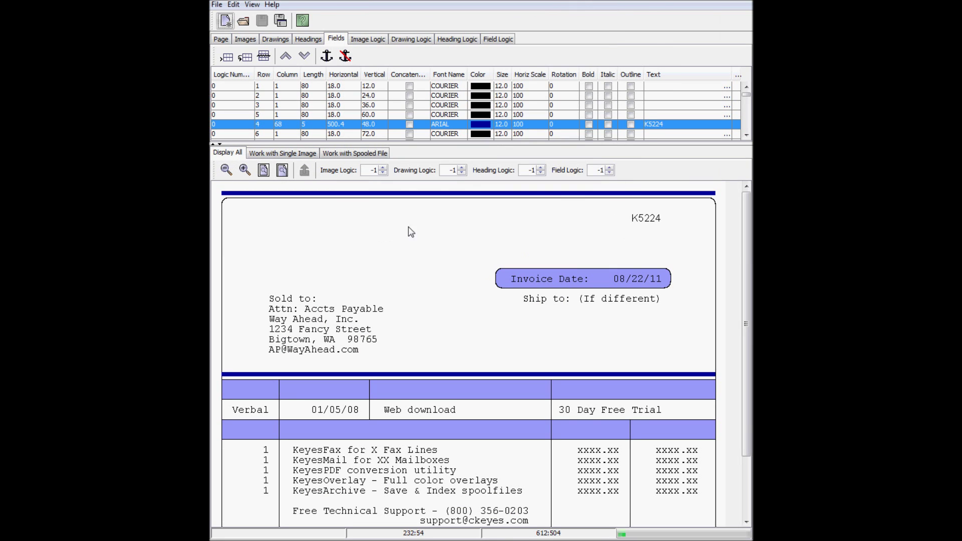
pyautogui.click(501, 125)
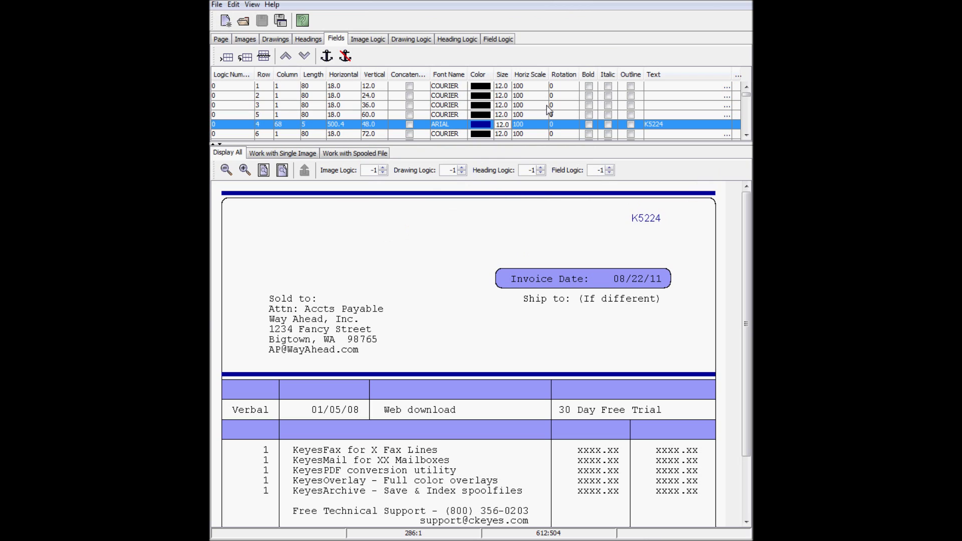
pyautogui.write('24')
pyautogui.press('Return')
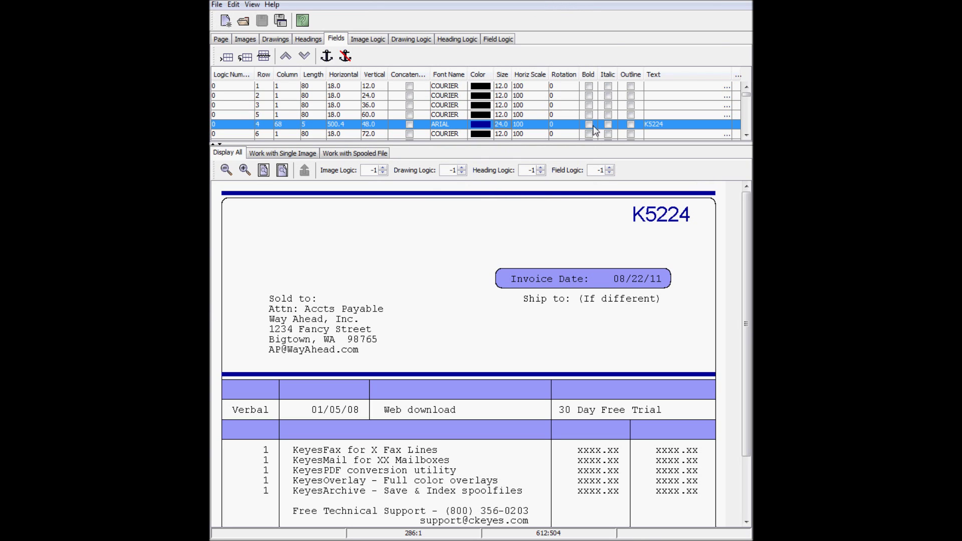
pyautogui.click(589, 125)
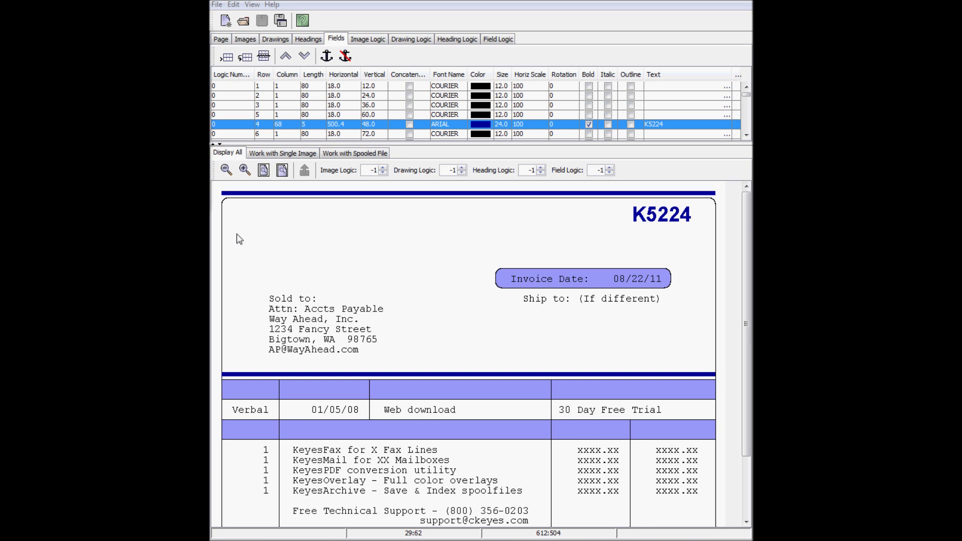
# Make the Sold to: label and the Verbal order line bold in the Fields table
pyautogui.rightClick(272, 303)
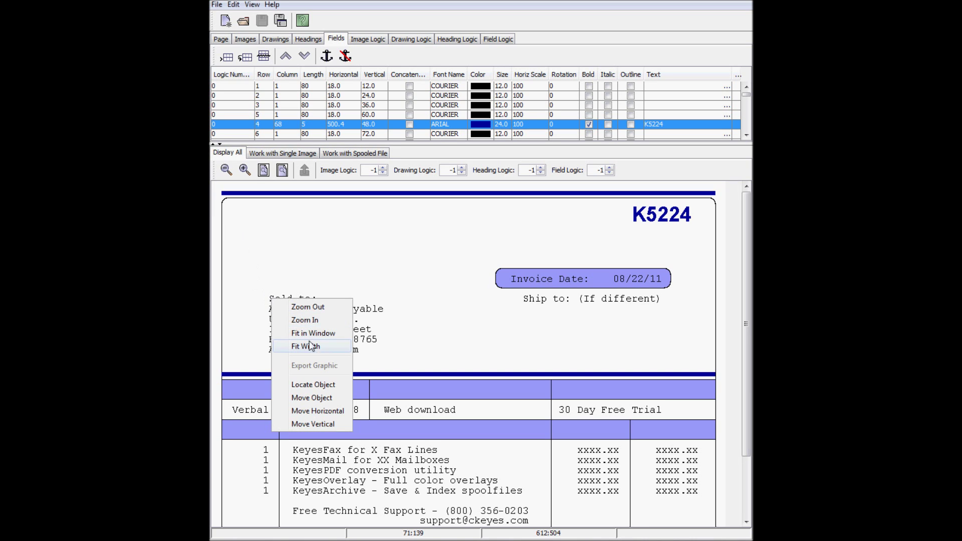
pyautogui.click(330, 384)
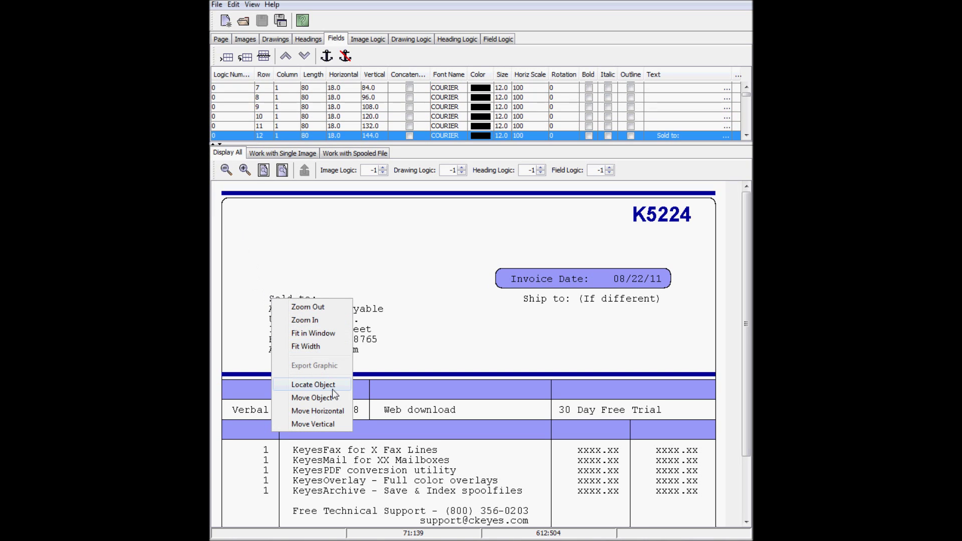
pyautogui.click(589, 136)
pyautogui.rightClick(256, 409)
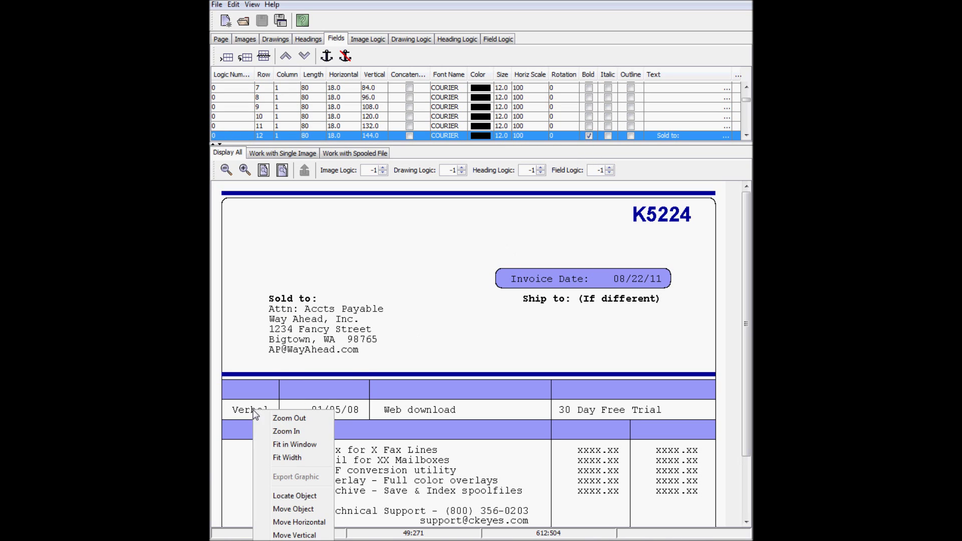
pyautogui.click(281, 496)
pyautogui.click(589, 136)
# Bold the TOTAL AMOUNT DUE row, then bring up the headings list
pyautogui.scroll(-1, 608, 433)
pyautogui.scroll(-3, 608, 432)
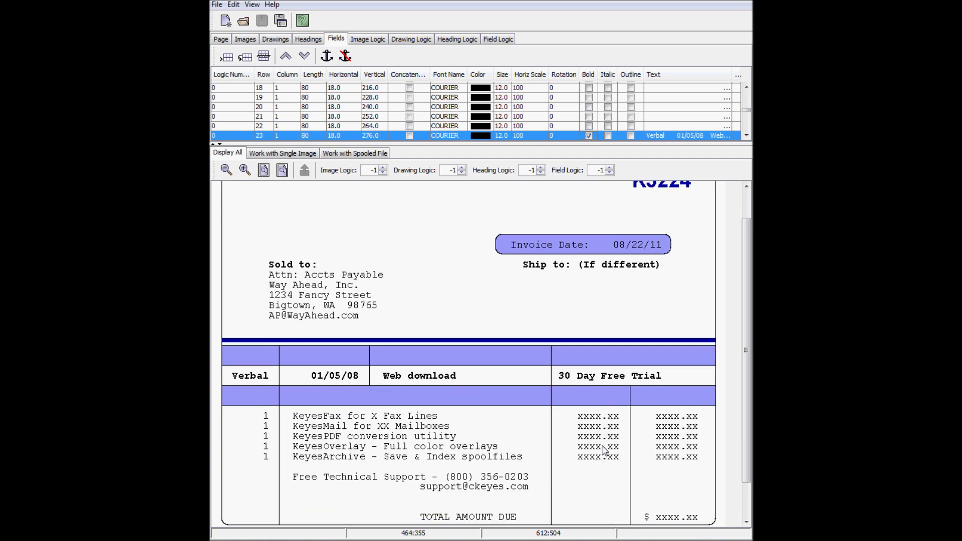
pyautogui.rightClick(462, 481)
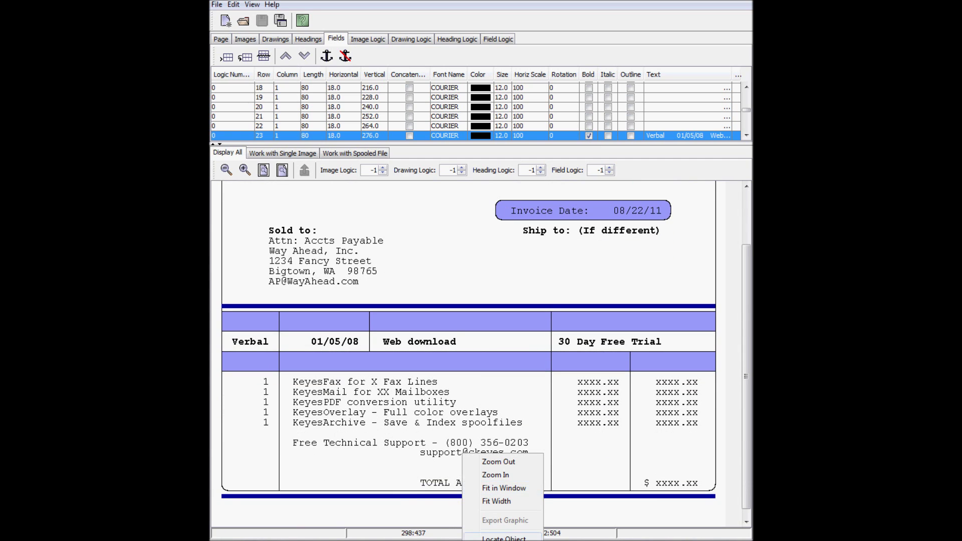
pyautogui.click(504, 539)
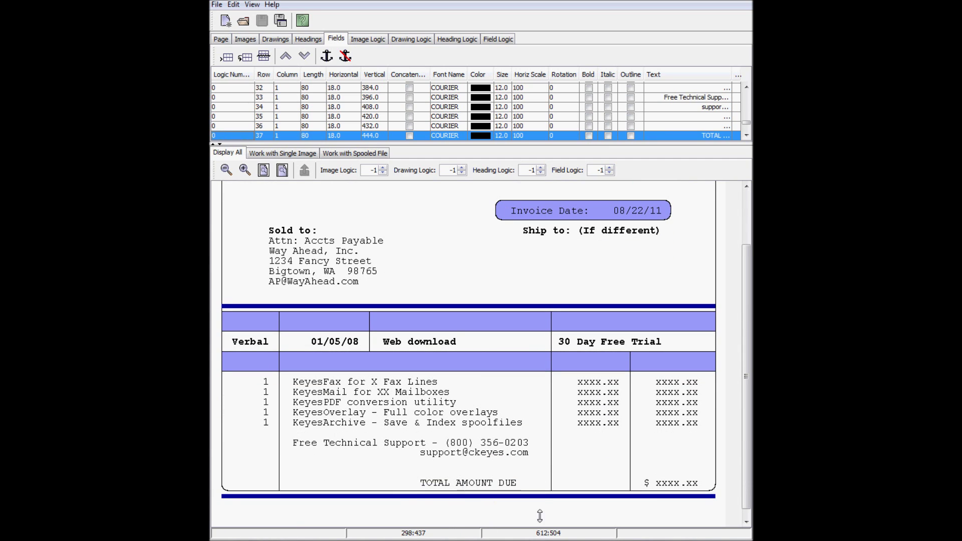
pyautogui.click(590, 136)
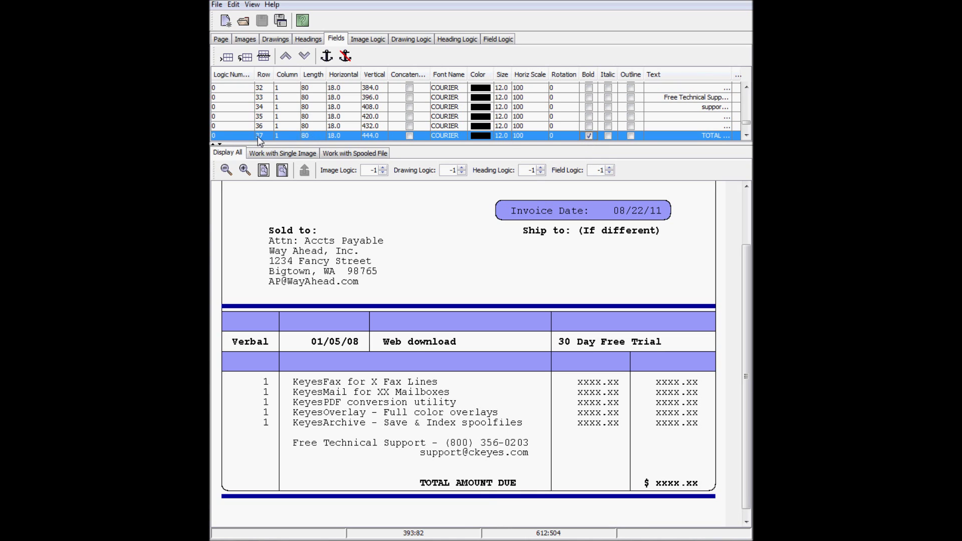
pyautogui.click(308, 40)
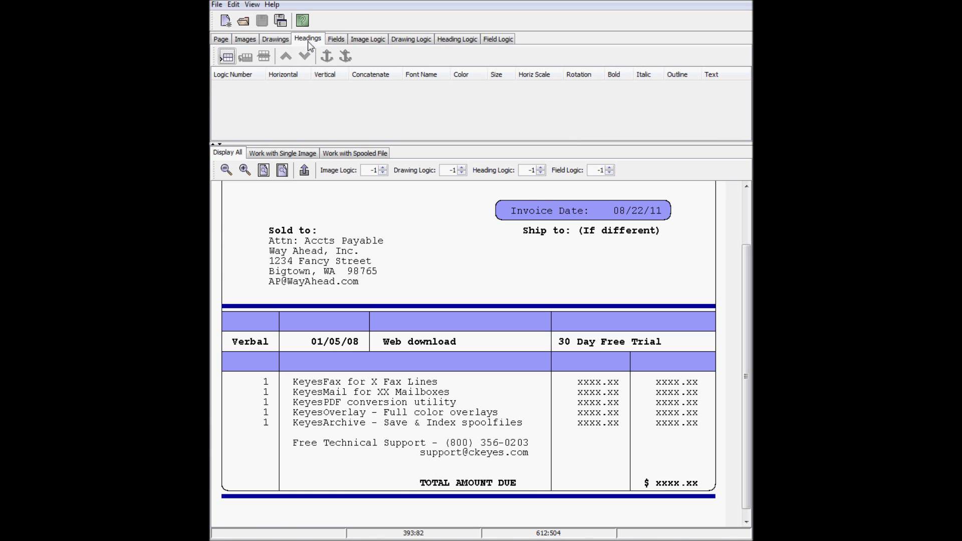
# Create a new heading in a box near the invoice top with size 24
pyautogui.moveTo(747, 327); pyautogui.dragTo(747, 275)
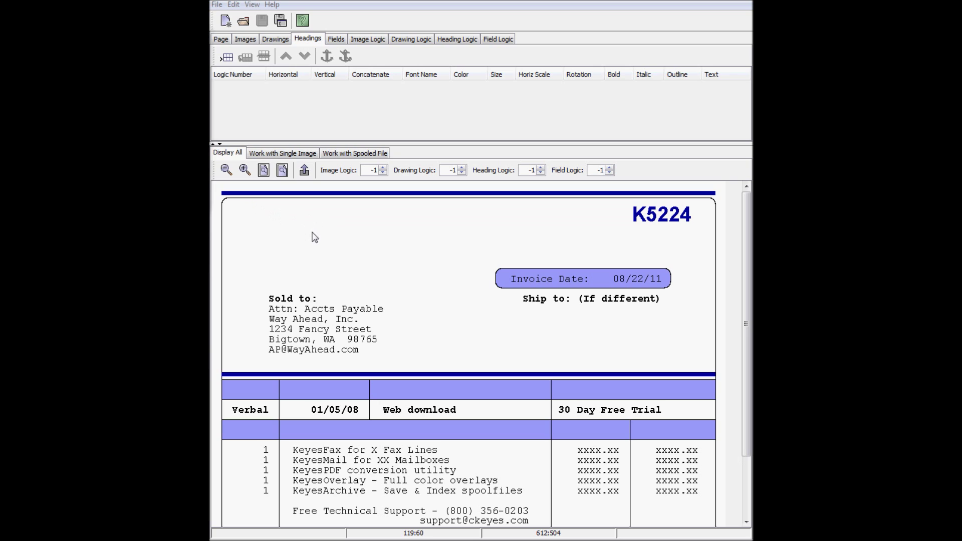
pyautogui.moveTo(312, 230); pyautogui.dragTo(430, 213)
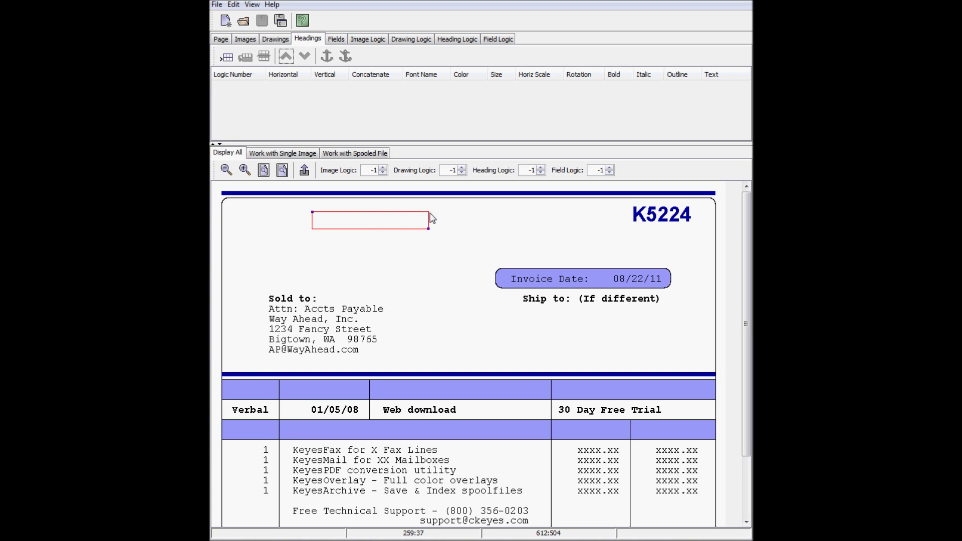
pyautogui.click(304, 170)
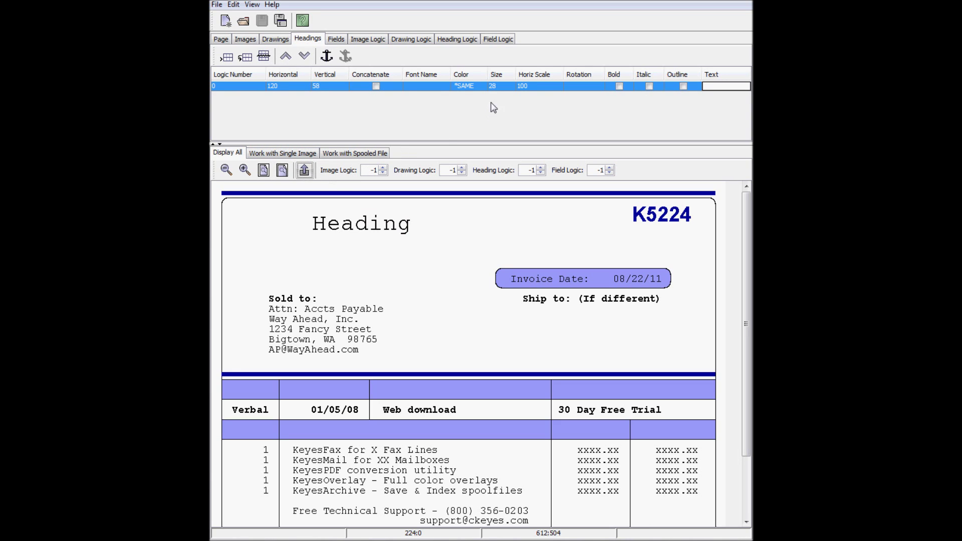
pyautogui.doubleClick(496, 86)
pyautogui.press('BackSpace')
pyautogui.write('4')
pyautogui.press('Return')
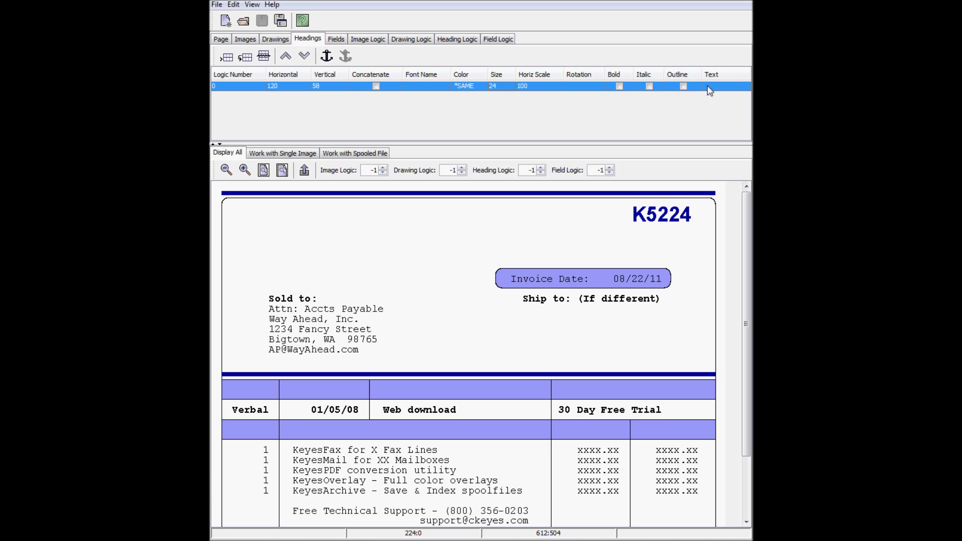
# Set the heading text to 'Computer Keyes' in bold ARIAL
pyautogui.click(726, 87)
pyautogui.write('Computer Keyes')
pyautogui.press('Return')
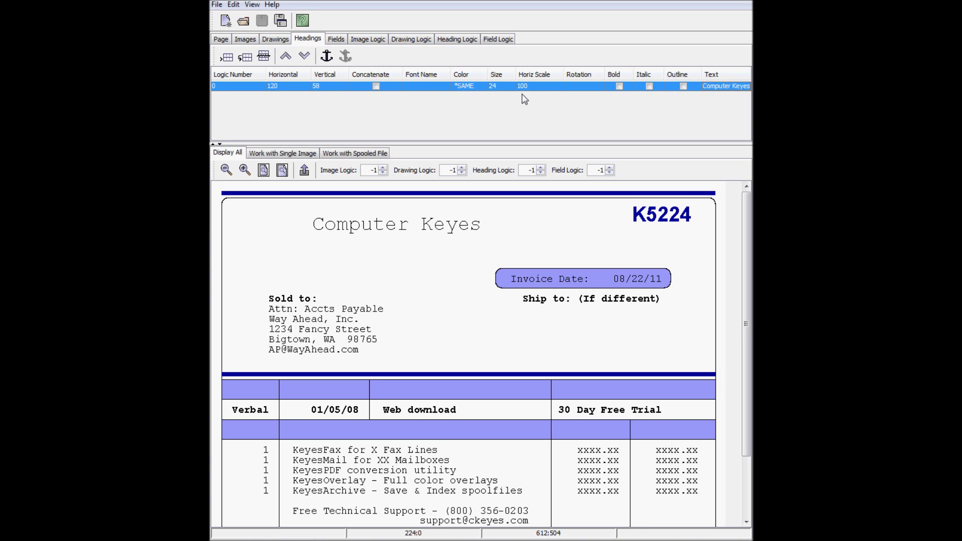
pyautogui.click(430, 89)
pyautogui.click(425, 103)
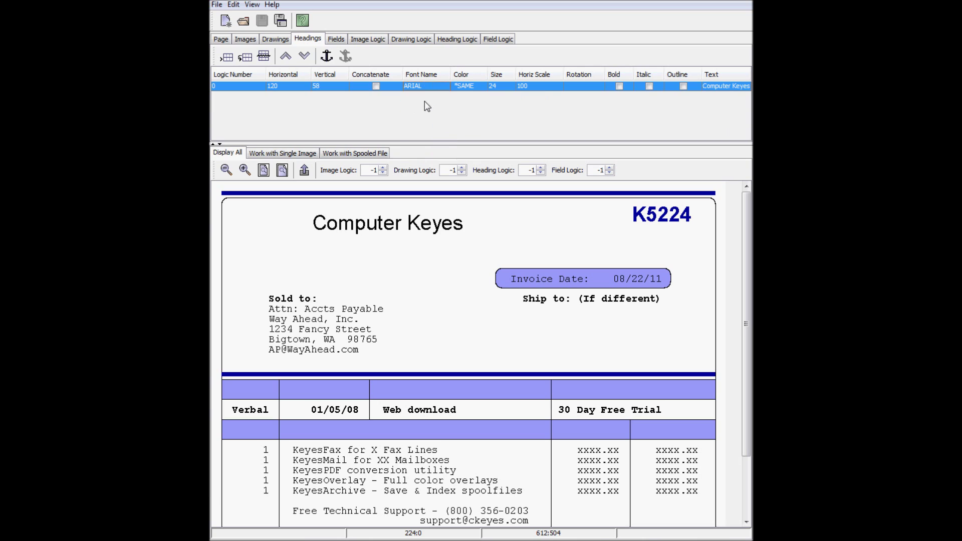
pyautogui.click(620, 87)
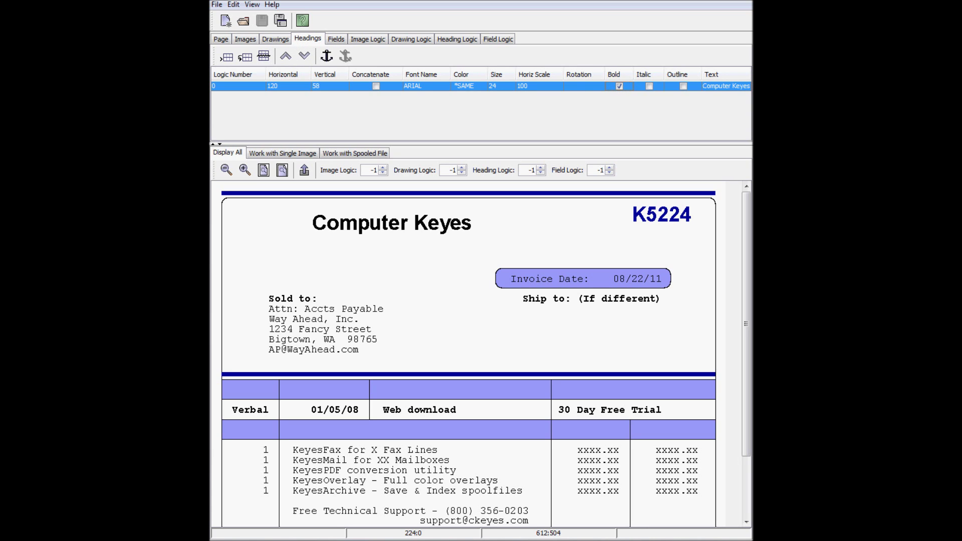
# Add a heading with the company's street address under Computer Keyes
pyautogui.click(316, 240)
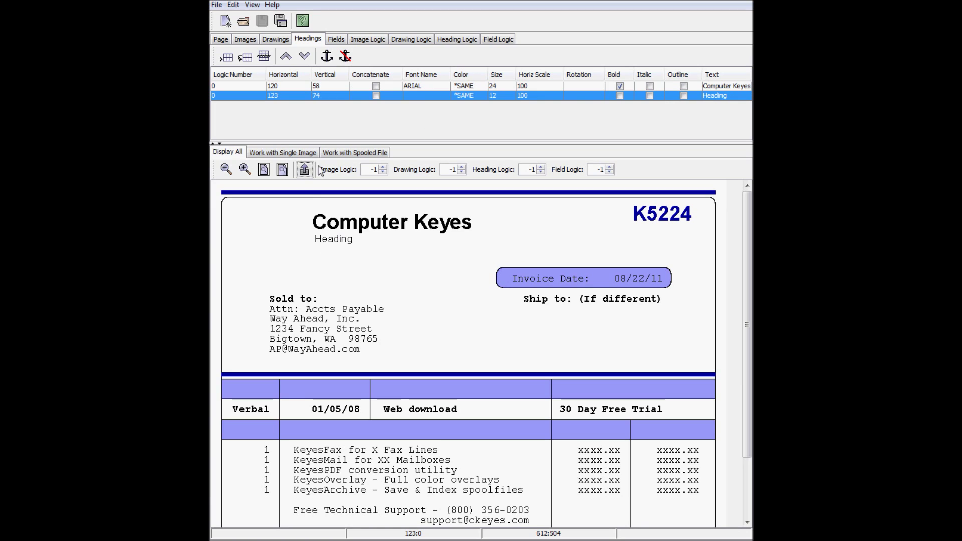
pyautogui.doubleClick(708, 95)
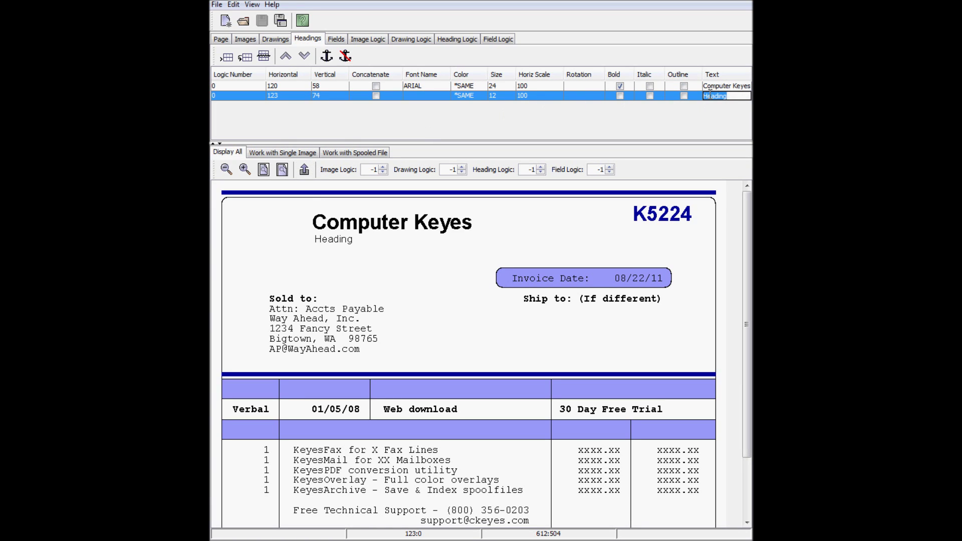
pyautogui.write('21929 Makah Rd')
pyautogui.press('Return')
# Duplicate it with a +12 vertical offset and enter the city-and-ZIP line as its text
pyautogui.click(245, 57)
pyautogui.doubleClick(326, 106)
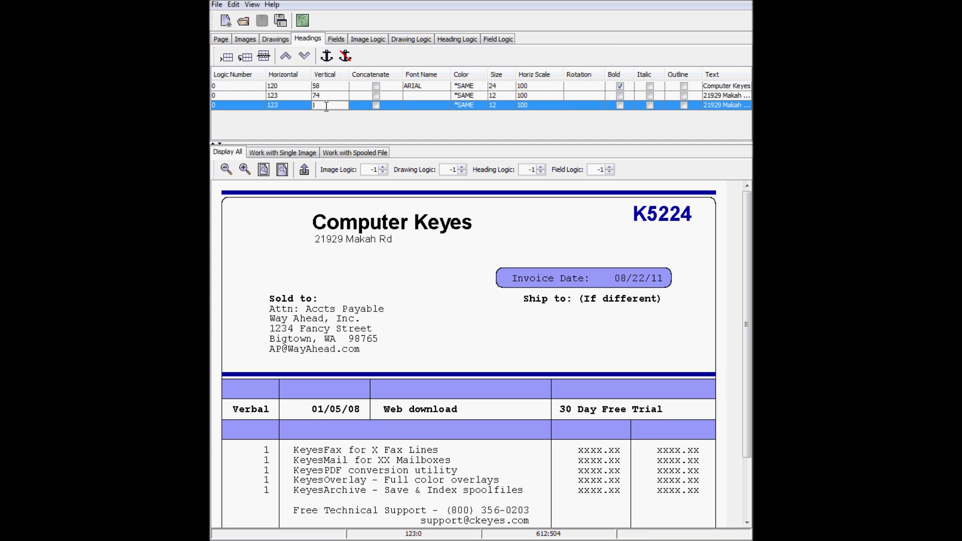
pyautogui.write('+12')
pyautogui.press('Return')
pyautogui.doubleClick(719, 105)
pyautogui.write('Woodway')
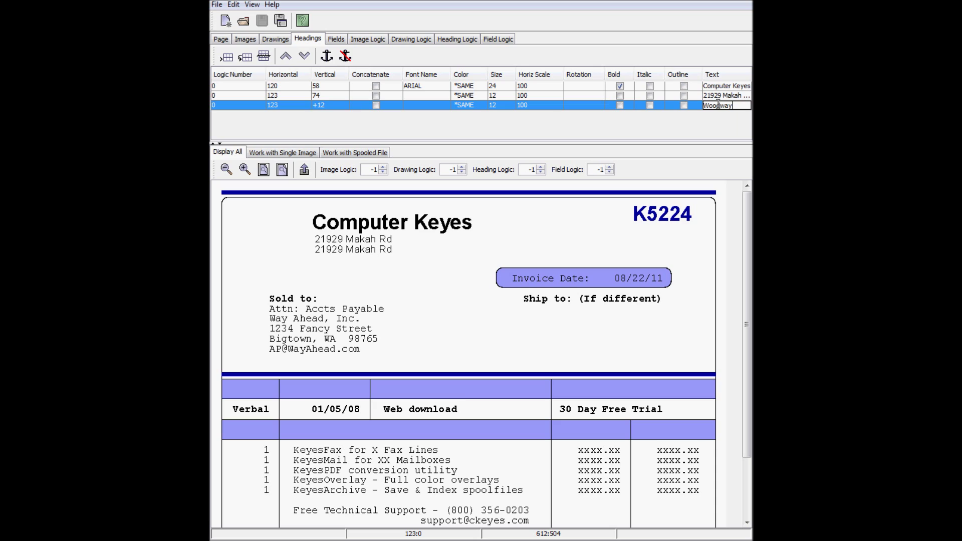
pyautogui.write(', WA')
pyautogui.write(' 982')
pyautogui.write('20')
pyautogui.press('Return')
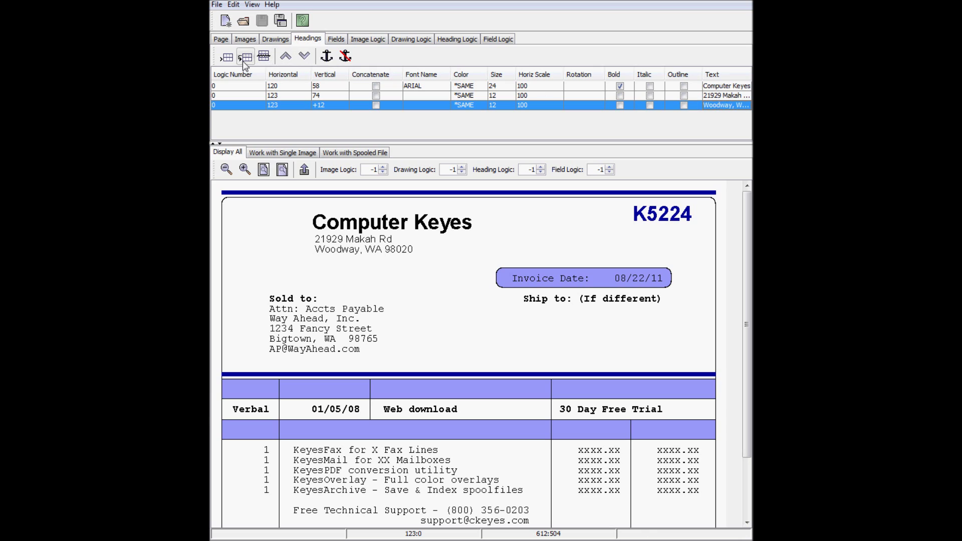
# Duplicate again as the company phone number line, offset +14 vertically
pyautogui.click(244, 59)
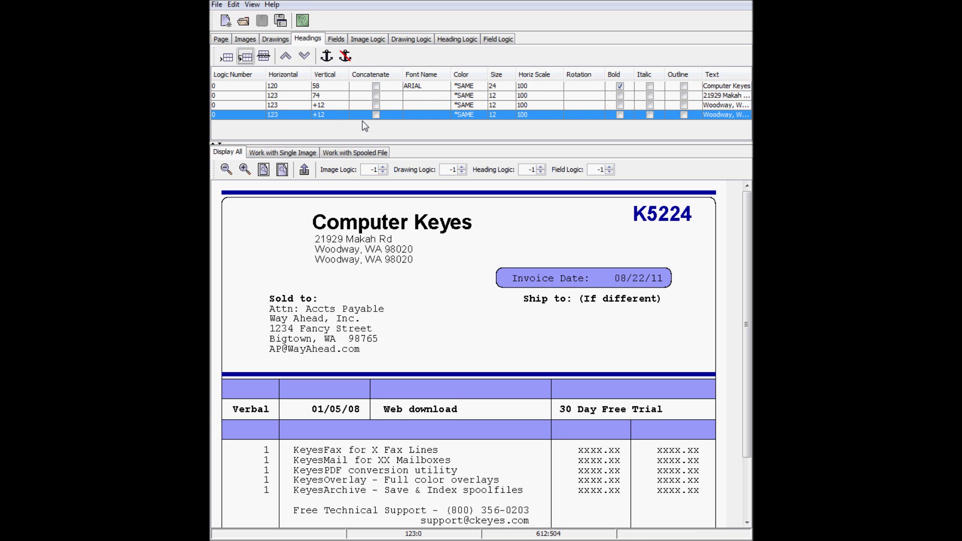
pyautogui.doubleClick(718, 115)
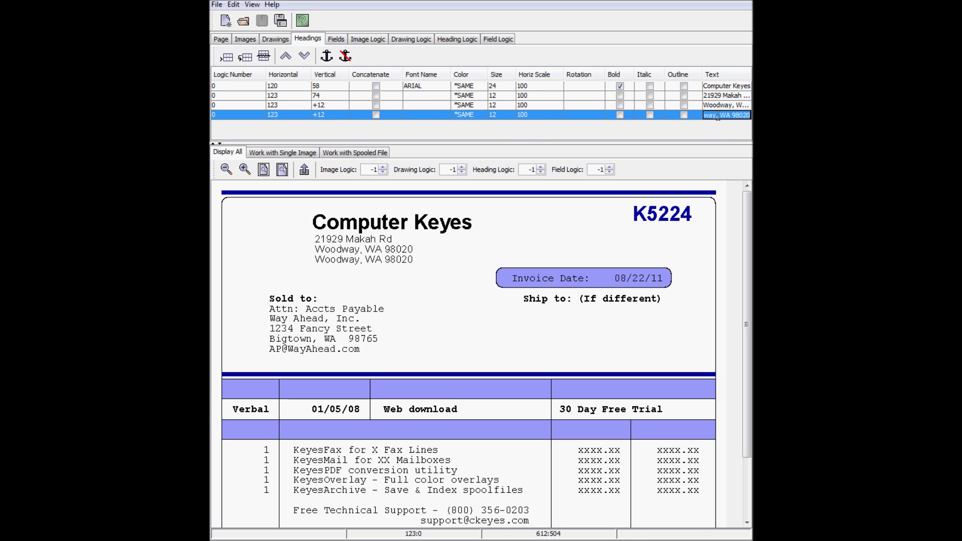
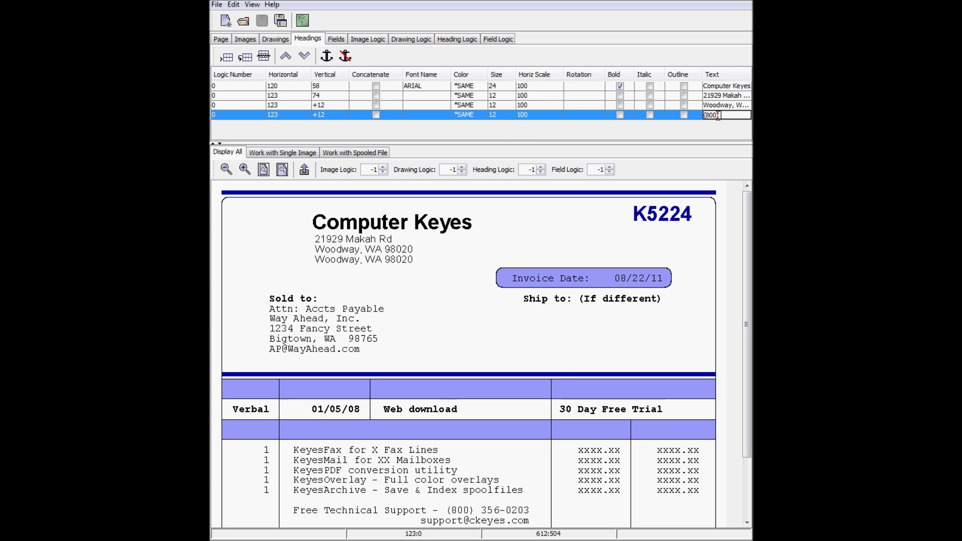
pyautogui.press('Return')
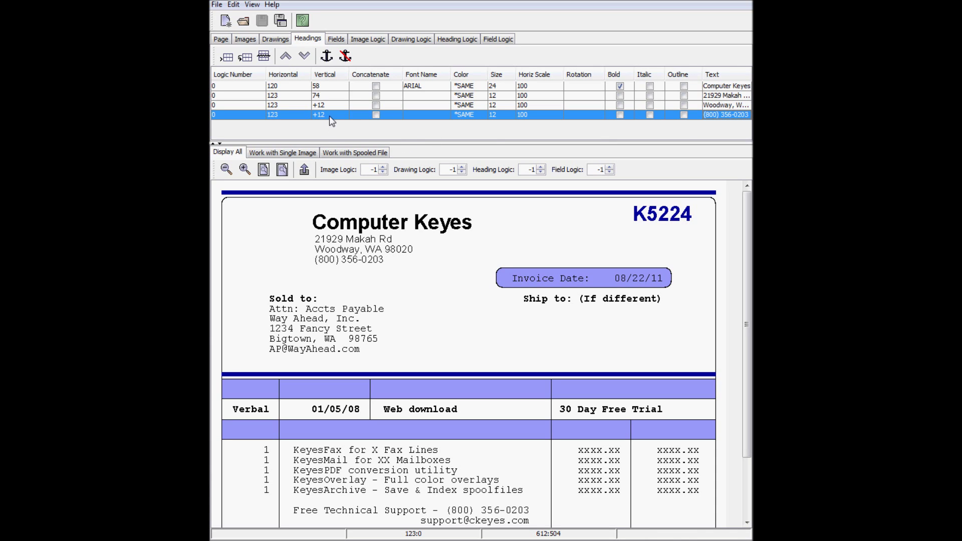
pyautogui.press('BackSpace')
pyautogui.write('4')
pyautogui.press('Return')
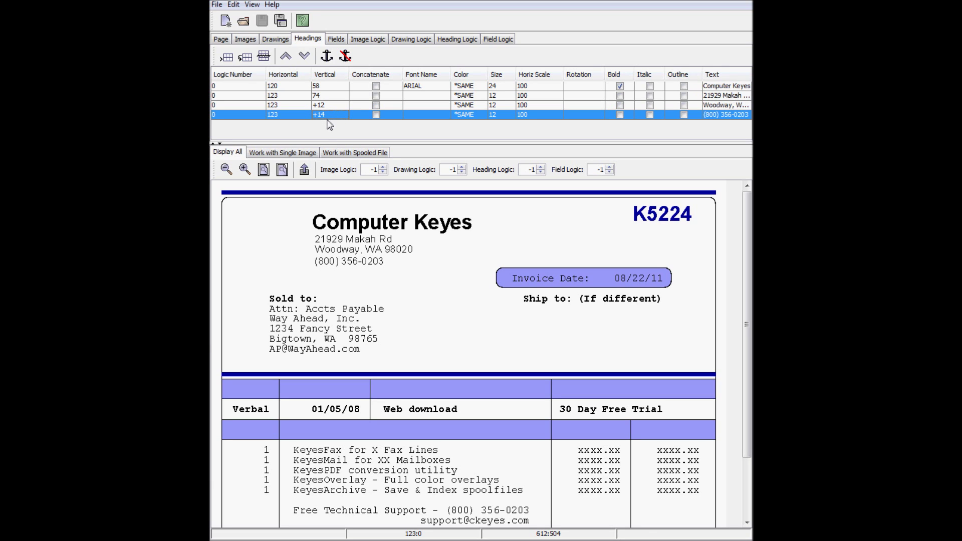
# Shift the city and phone lines horizontally and anchor them to the line above
pyautogui.click(335, 105)
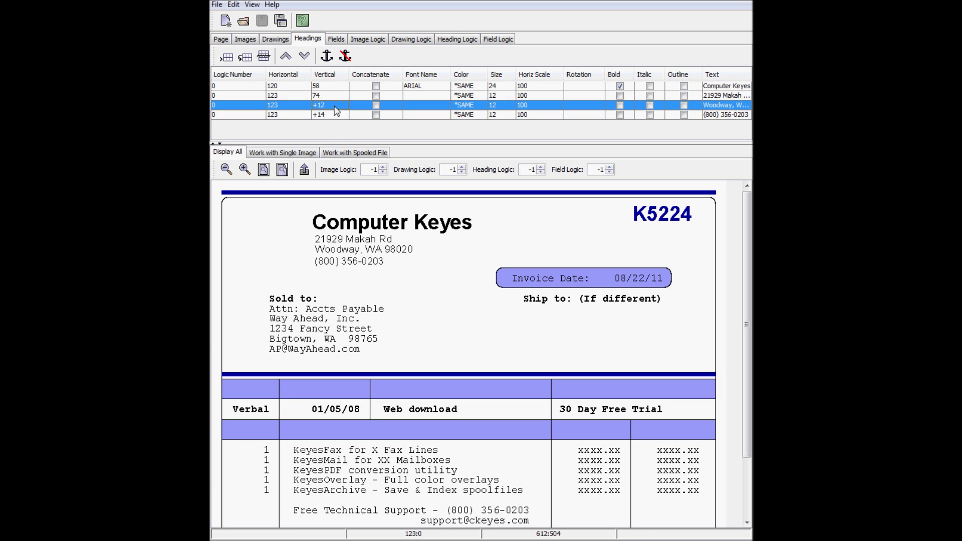
pyautogui.rightClick(307, 254)
pyautogui.click(370, 363)
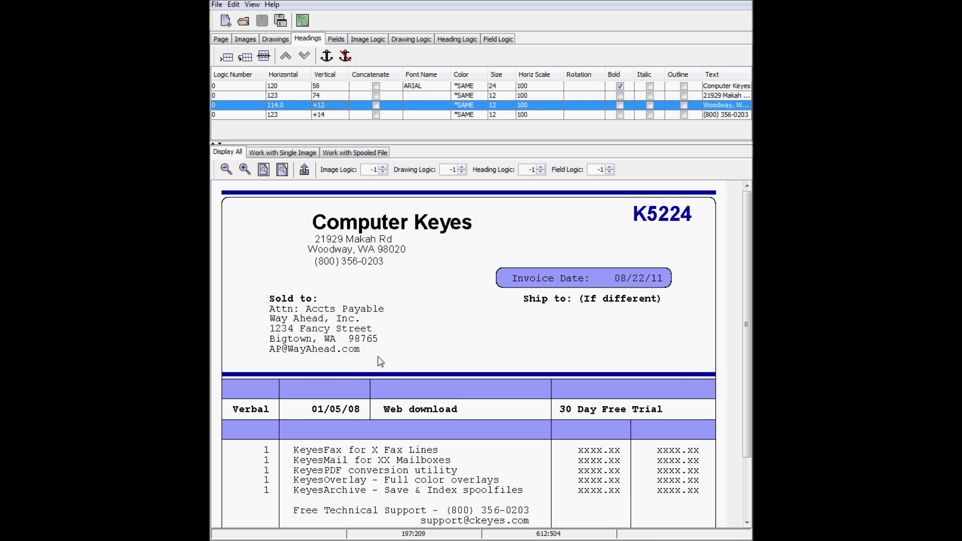
pyautogui.rightClick(304, 251)
pyautogui.click(360, 363)
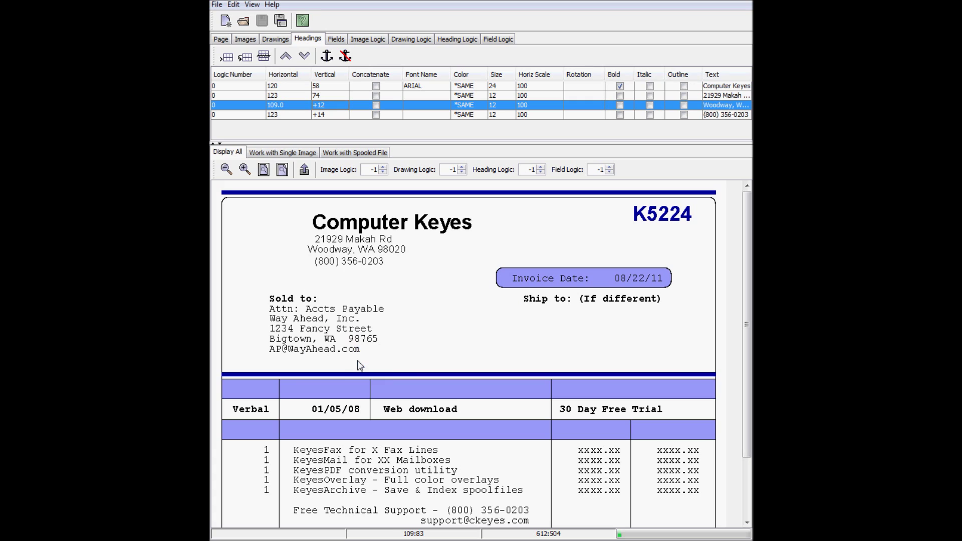
pyautogui.click(332, 114)
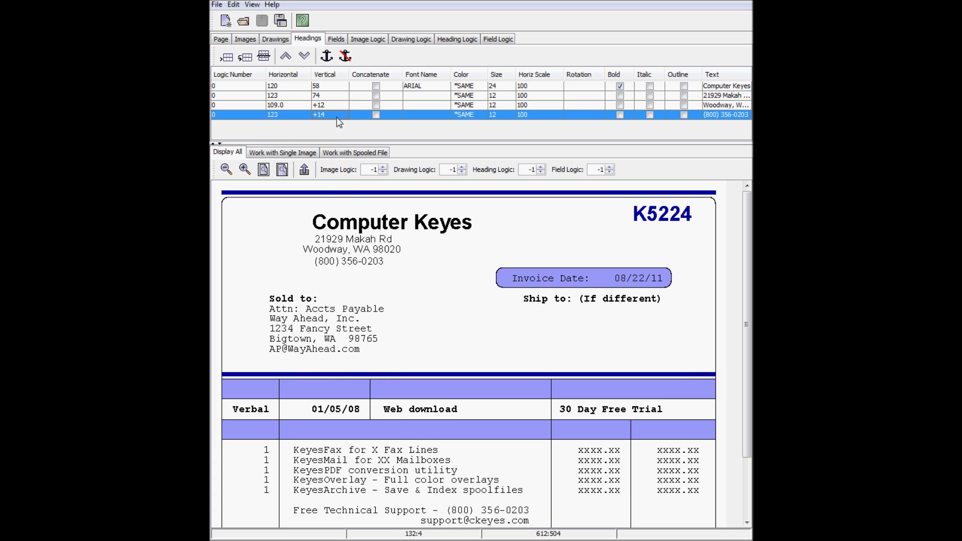
pyautogui.rightClick(319, 263)
pyautogui.click(363, 374)
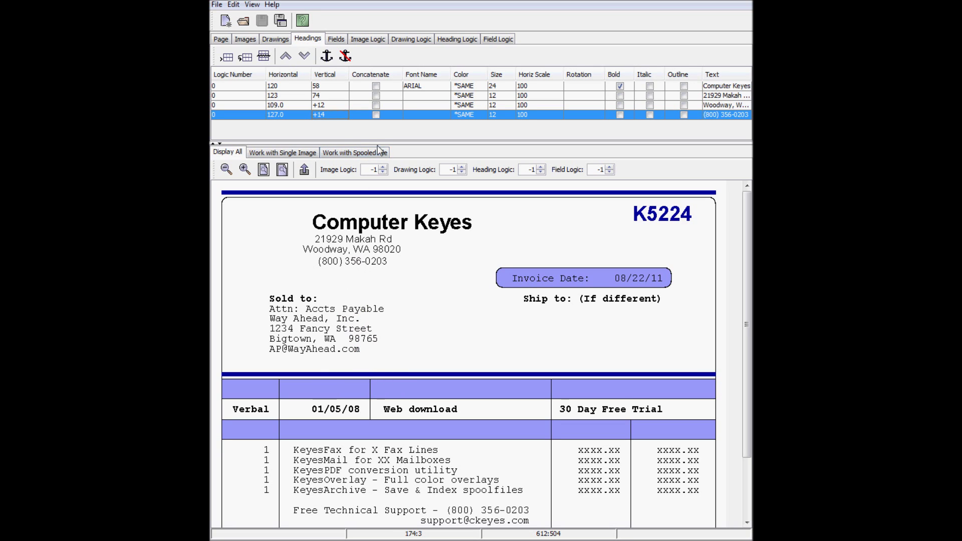
pyautogui.keyDown('shift'); pyautogui.click(337, 105); pyautogui.keyUp('shift')
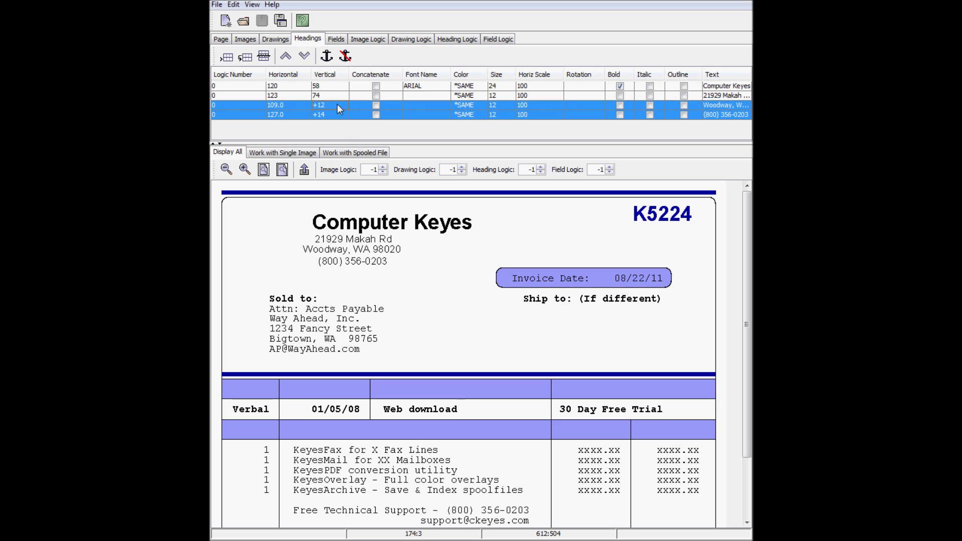
pyautogui.click(351, 60)
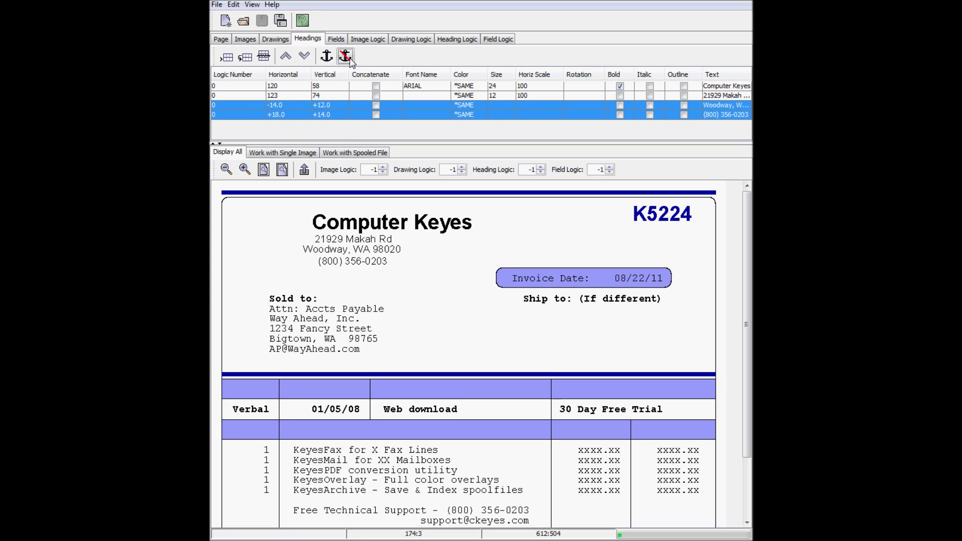
# Move the address block so it sits centred under Computer Keyes
pyautogui.click(331, 96)
pyautogui.rightClick(366, 256)
pyautogui.click(405, 353)
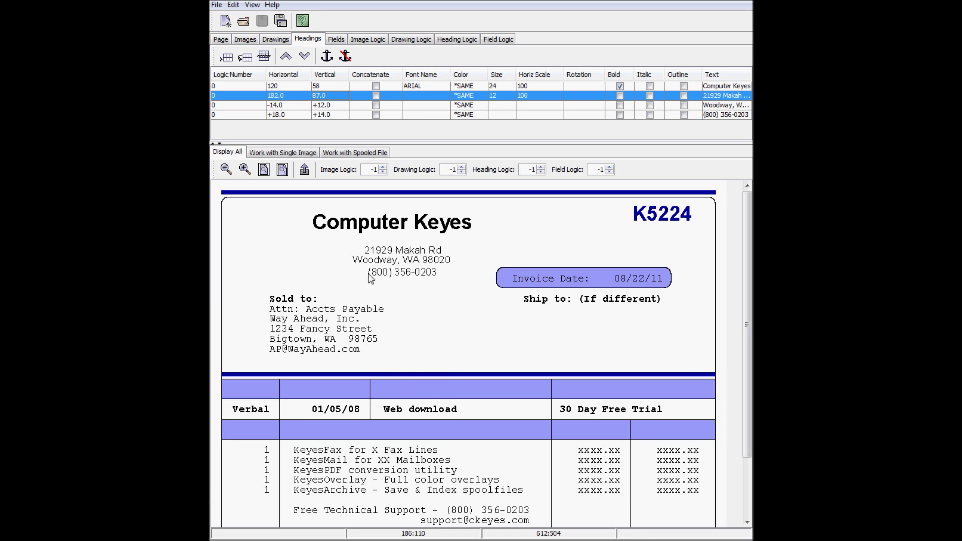
pyautogui.click(347, 249)
pyautogui.rightClick(347, 247)
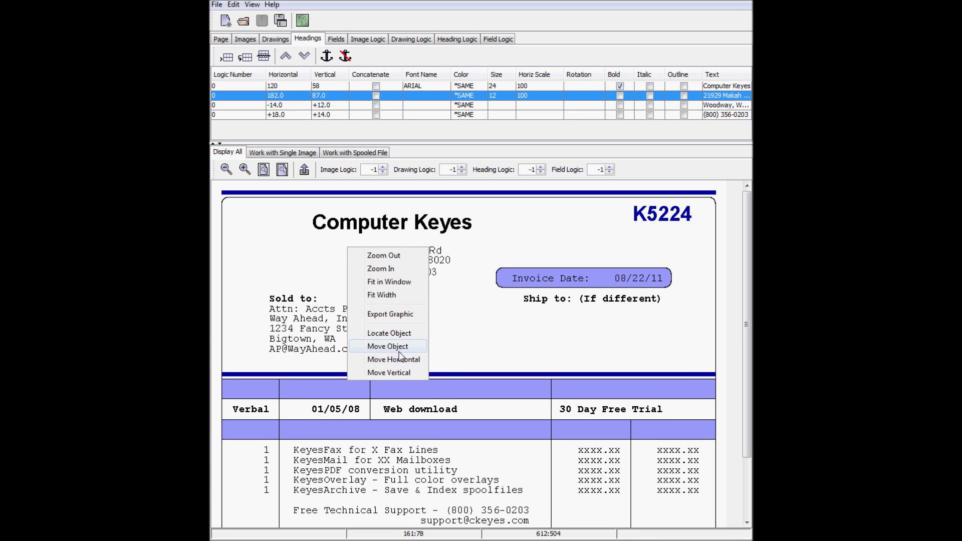
pyautogui.click(397, 345)
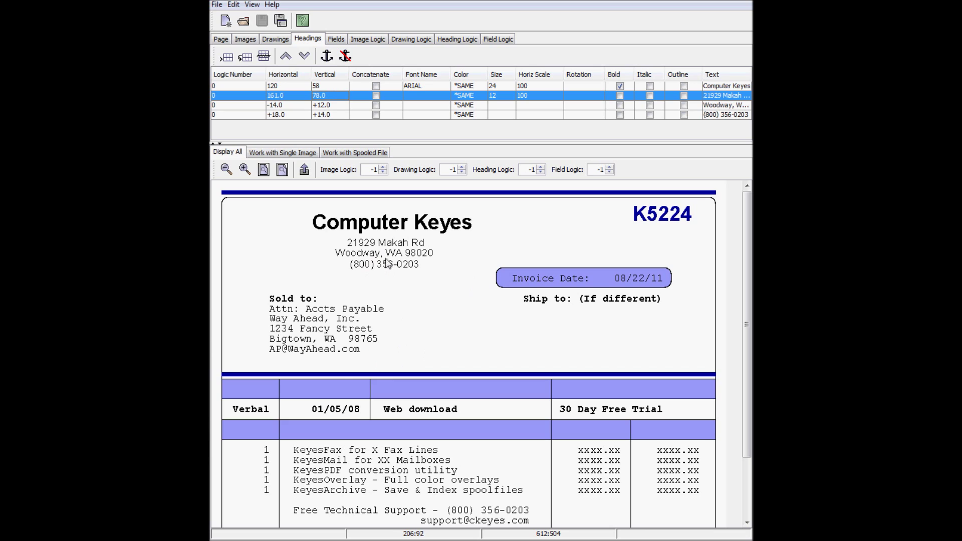
pyautogui.rightClick(347, 249)
pyautogui.click(394, 348)
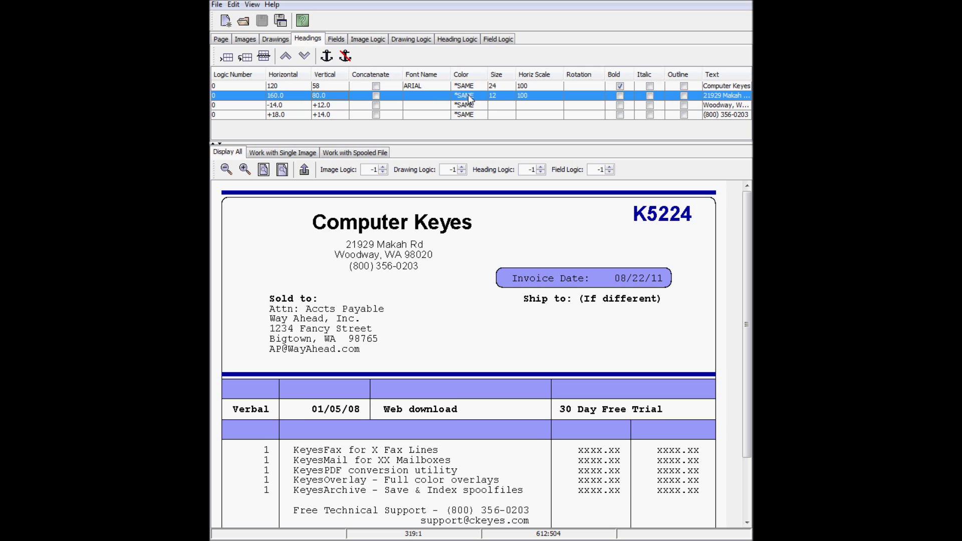
# Try LSANS on the street address, then set its font back to ARIAL
pyautogui.click(443, 96)
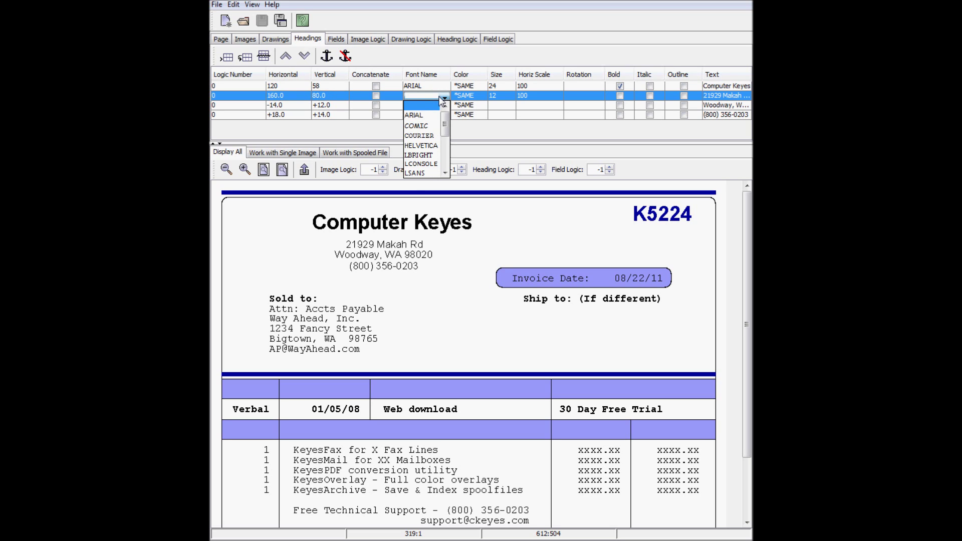
pyautogui.click(424, 173)
pyautogui.click(430, 97)
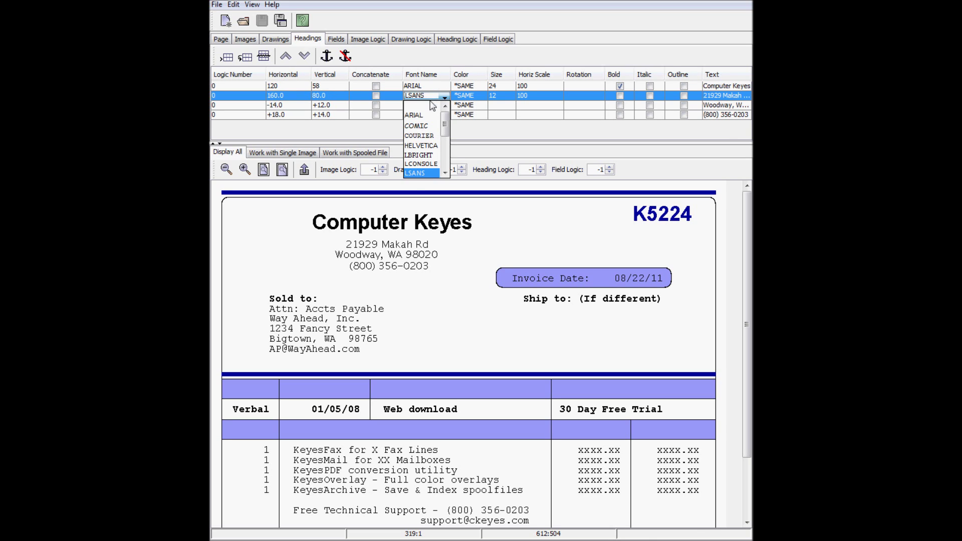
pyautogui.click(420, 116)
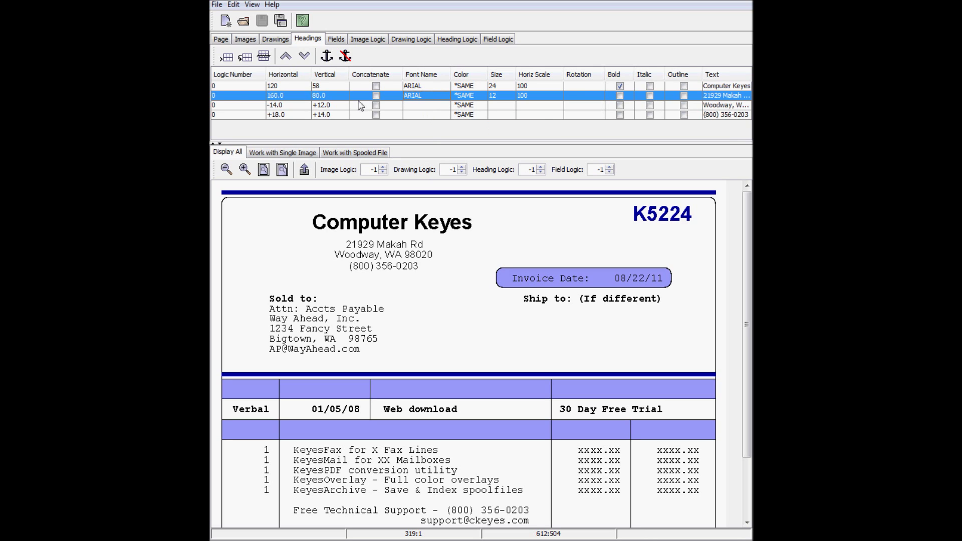
# Give the city and phone lines absolute positions and mark a heading box left of K5224
pyautogui.moveTo(345, 116); pyautogui.dragTo(341, 107)
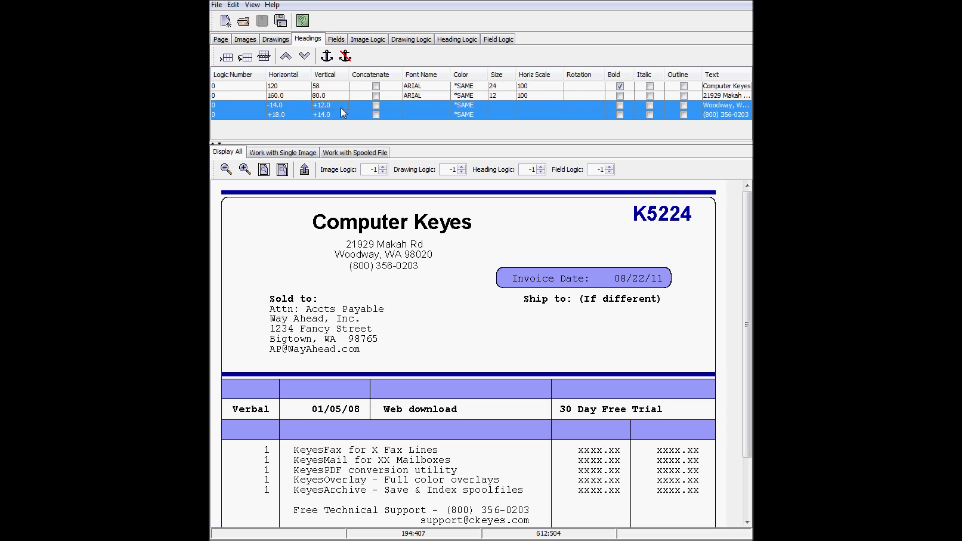
pyautogui.click(327, 57)
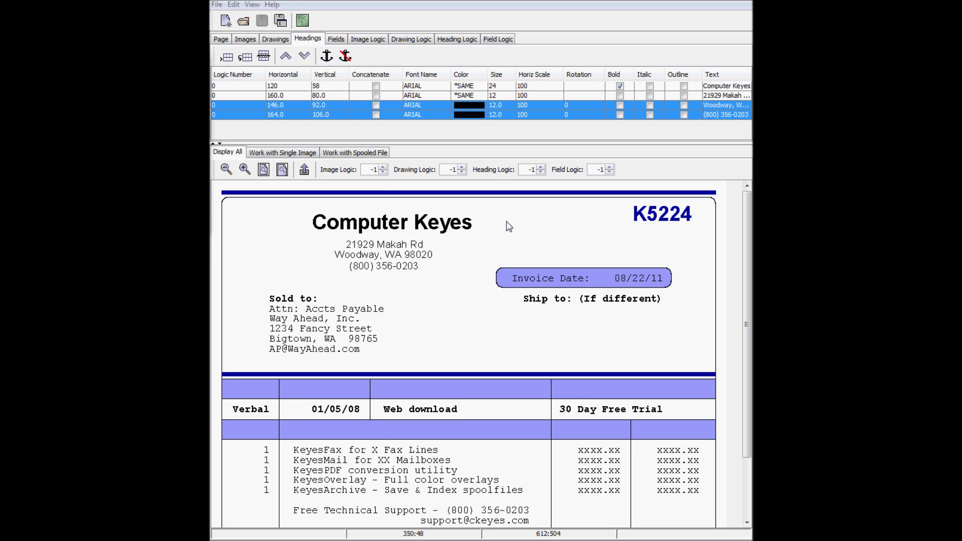
pyautogui.moveTo(506, 221); pyautogui.dragTo(632, 213)
# Create a heading beside K5224 reading 'INVOICE #' at size 24
pyautogui.click(304, 169)
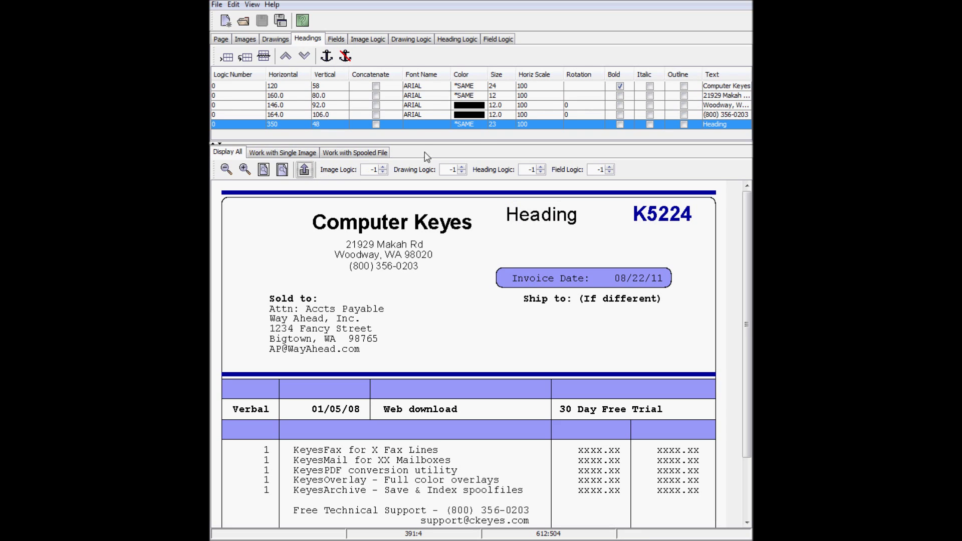
pyautogui.doubleClick(494, 124)
pyautogui.write('4')
pyautogui.press('Return')
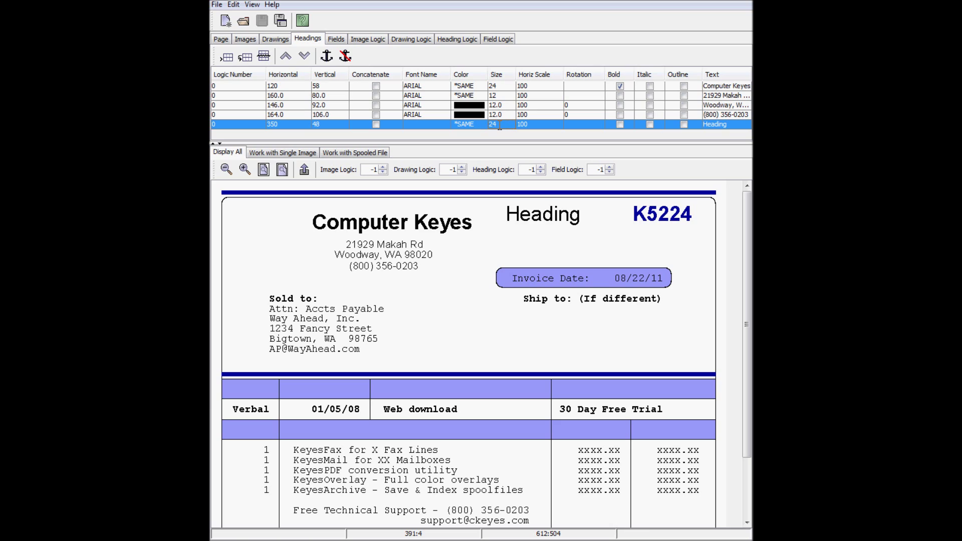
pyautogui.doubleClick(715, 124)
pyautogui.write('INVOICE #')
pyautogui.press('Return')
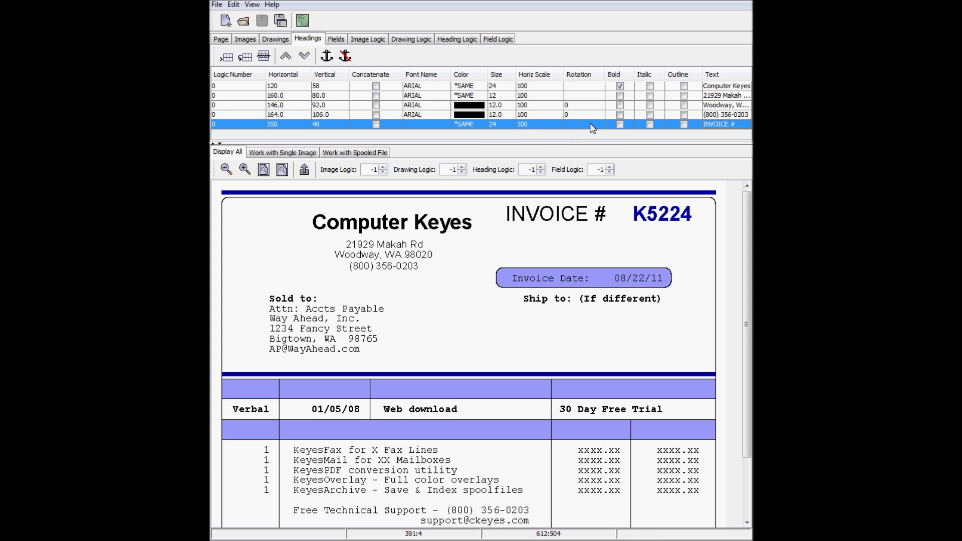
# Make the INVOICE # heading bold, dark blue and ARIAL
pyautogui.click(620, 125)
pyautogui.click(477, 123)
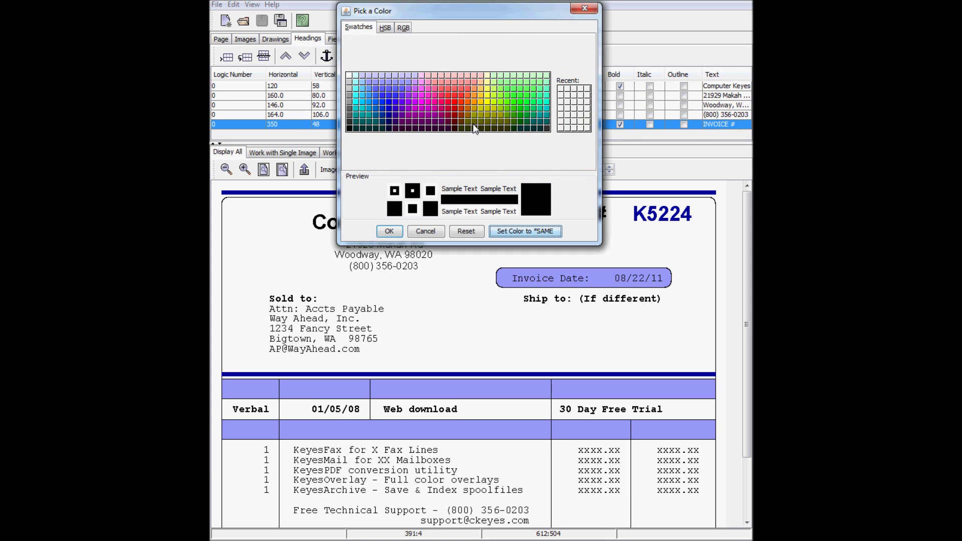
pyautogui.click(391, 119)
pyautogui.click(389, 231)
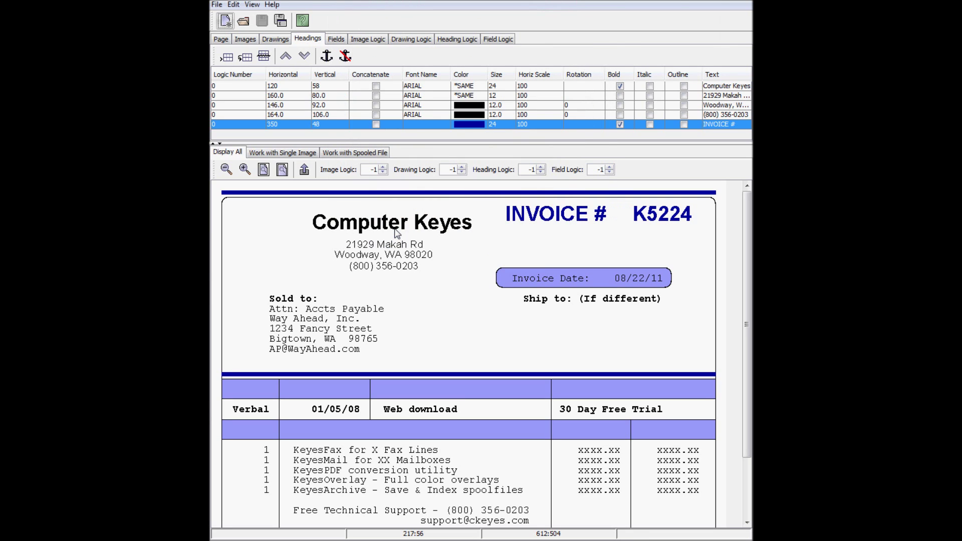
pyautogui.click(422, 124)
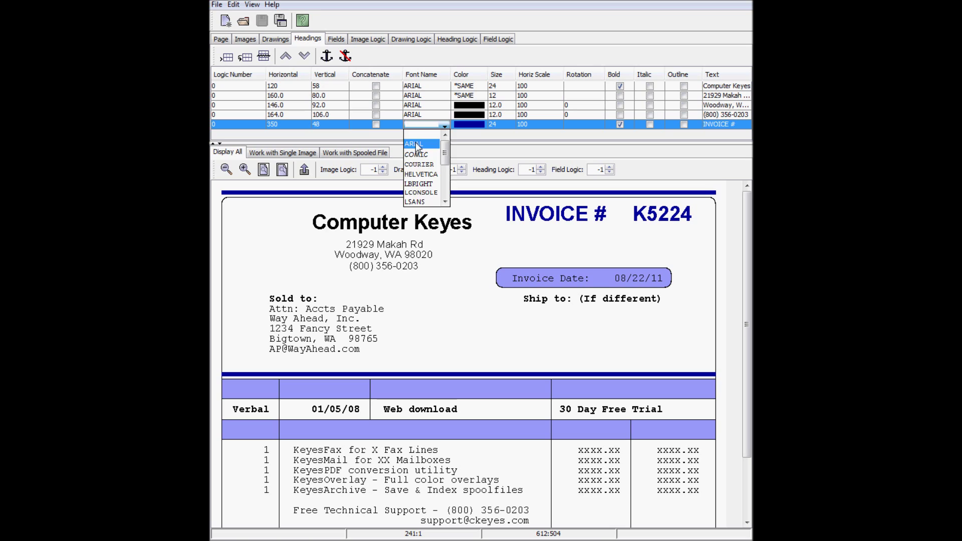
pyautogui.click(416, 146)
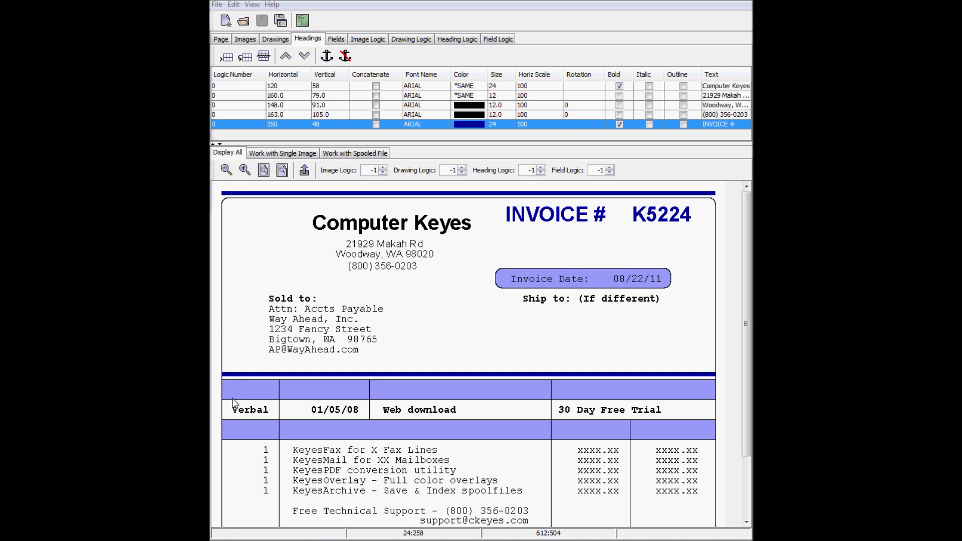
# Add a black 'Order #' heading in LBRIGHT font in the blue band above Verbal
pyautogui.moveTo(231, 393); pyautogui.dragTo(268, 386)
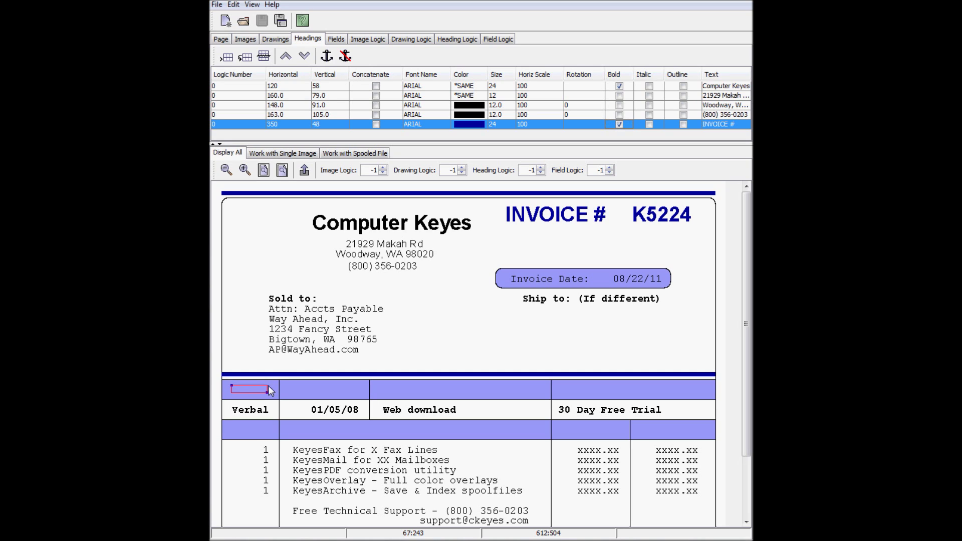
pyautogui.click(305, 170)
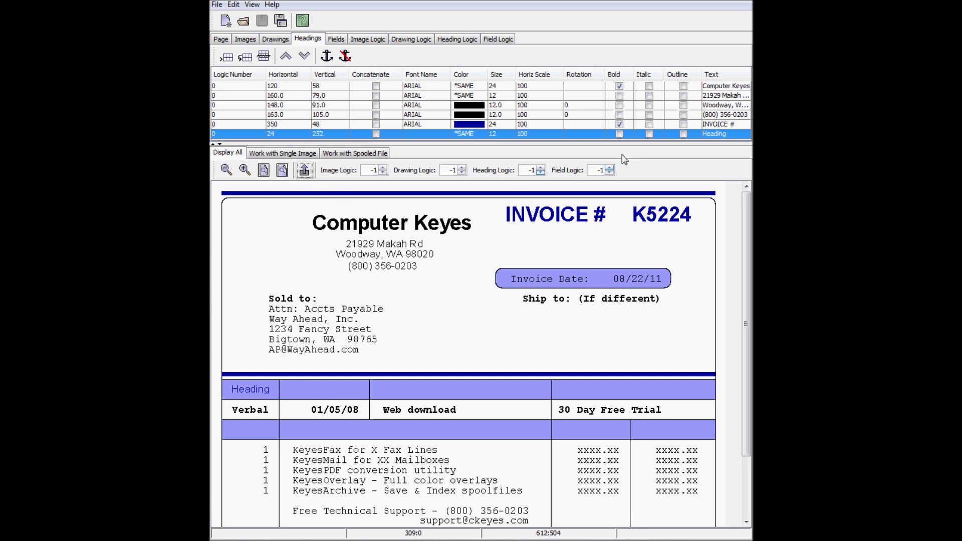
pyautogui.doubleClick(713, 133)
pyautogui.press('BackSpace')
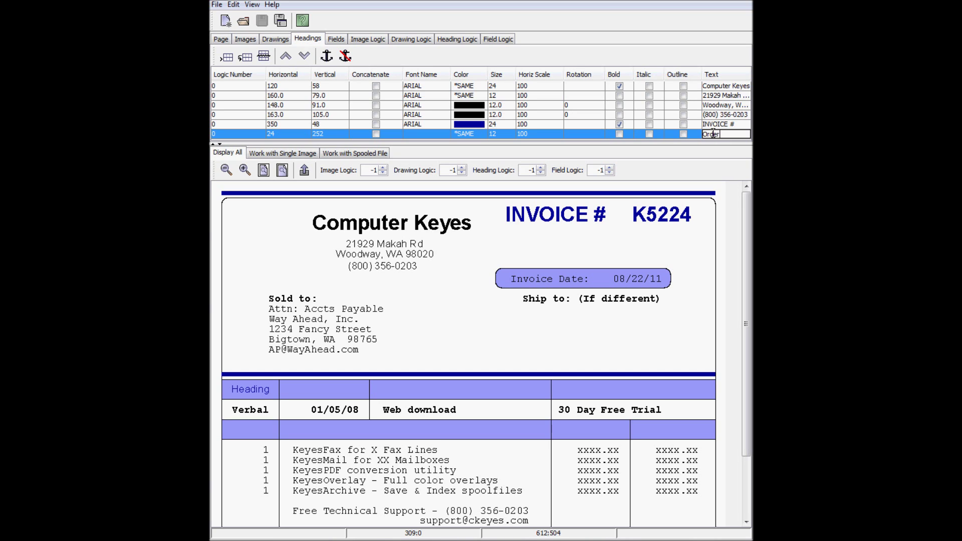
pyautogui.write('Order #')
pyautogui.press('Return')
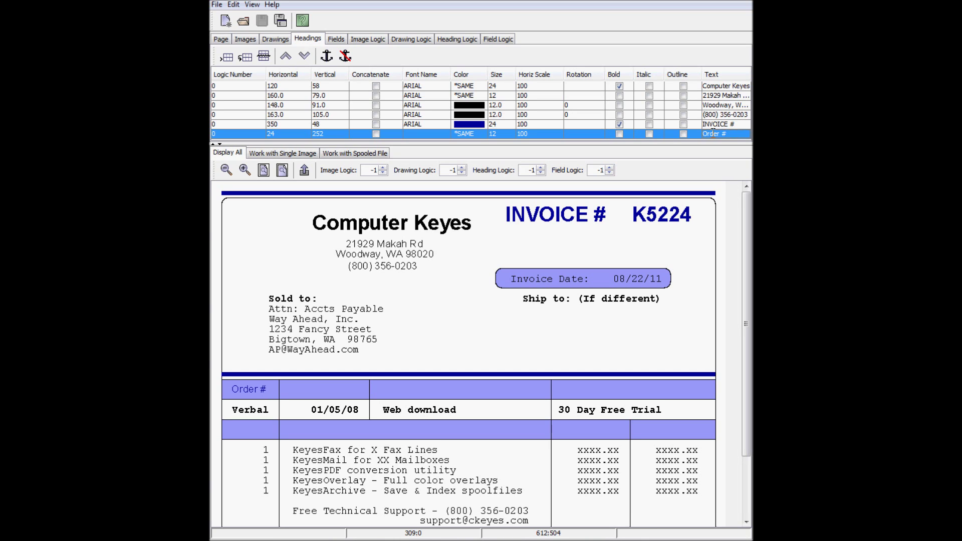
pyautogui.click(461, 134)
pyautogui.click(350, 140)
pyautogui.click(402, 246)
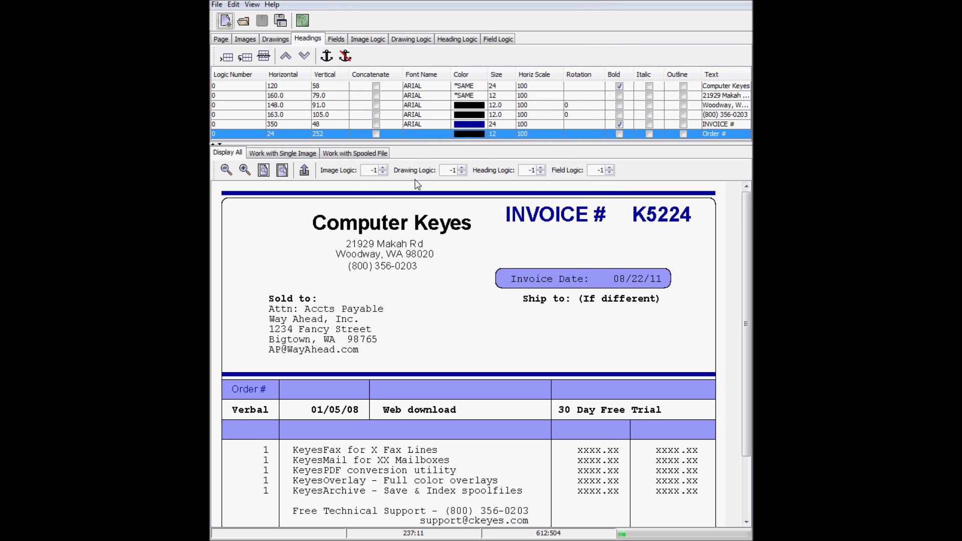
pyautogui.click(426, 134)
pyautogui.press('l')
pyautogui.press('Return')
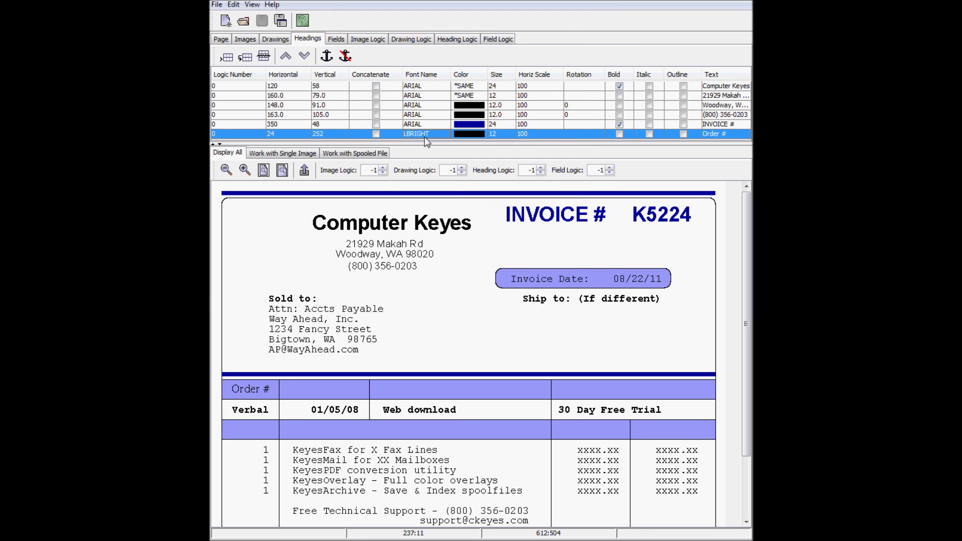
# Duplicate it as a 'Ship Date' heading placed over its column
pyautogui.click(246, 59)
pyautogui.doubleClick(701, 137)
pyautogui.doubleClick(704, 136)
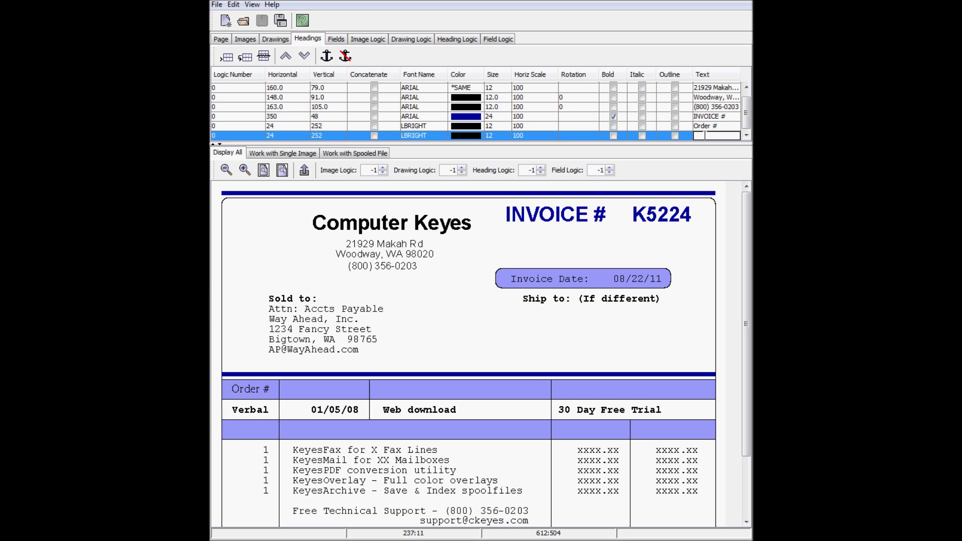
pyautogui.write('Ship Date')
pyautogui.press('Return')
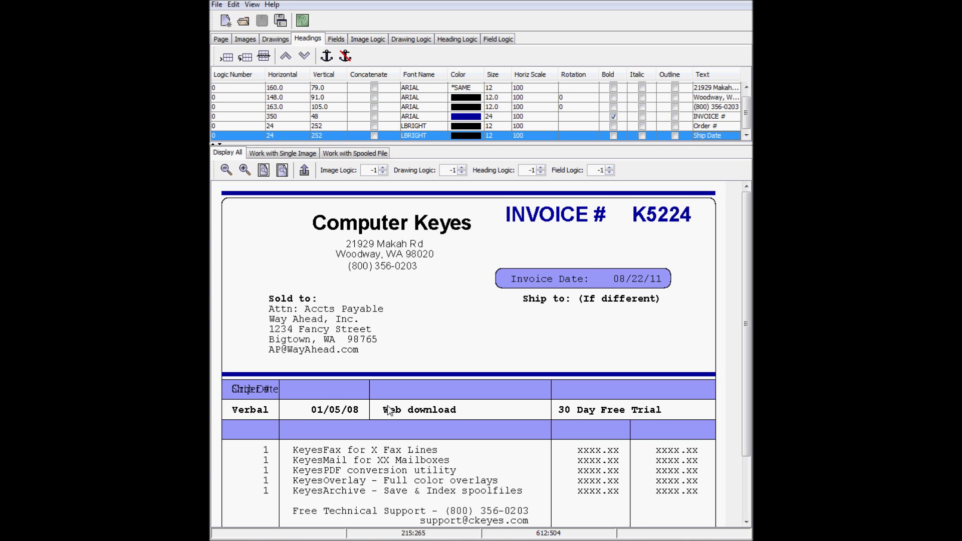
pyautogui.rightClick(310, 393)
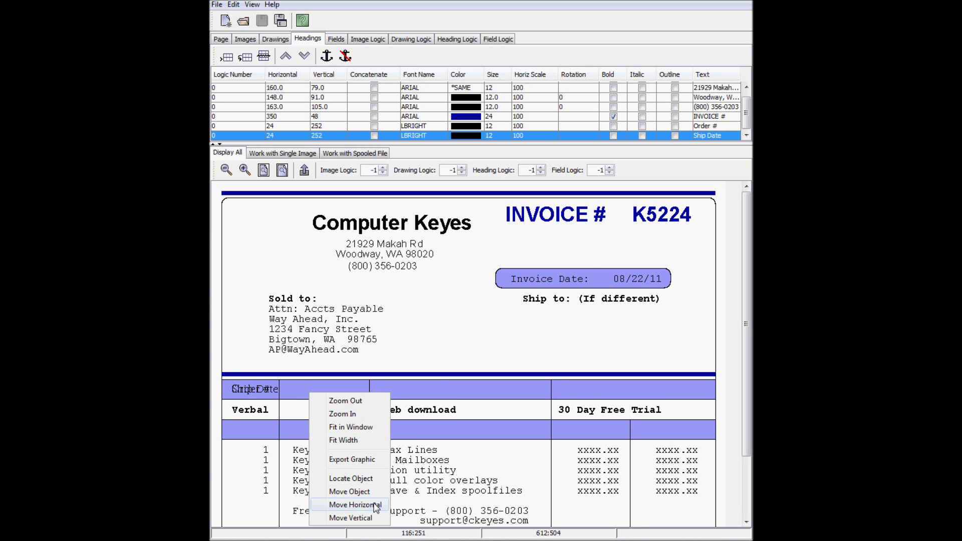
pyautogui.click(377, 507)
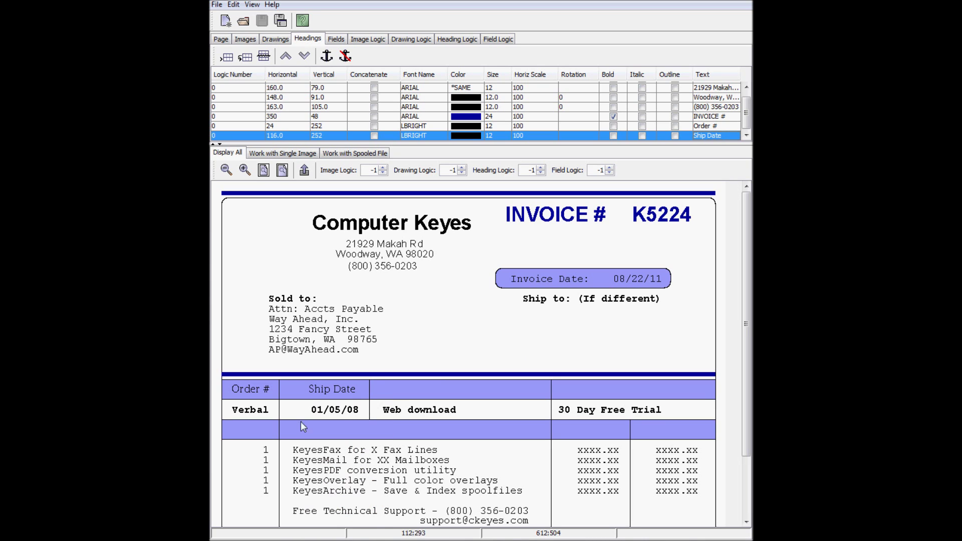
pyautogui.rightClick(302, 392)
pyautogui.click(371, 507)
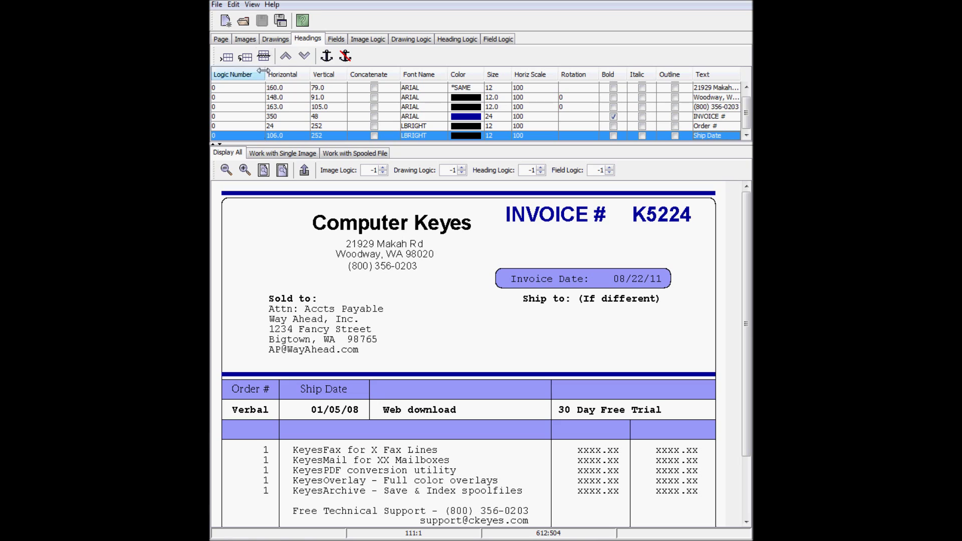
# Add 'Ship Via' and 'Terms' headings over their columns
pyautogui.click(245, 57)
pyautogui.doubleClick(710, 136)
pyautogui.press('BackSpace')
pyautogui.write('Ship Via')
pyautogui.press('Return')
pyautogui.click(434, 391)
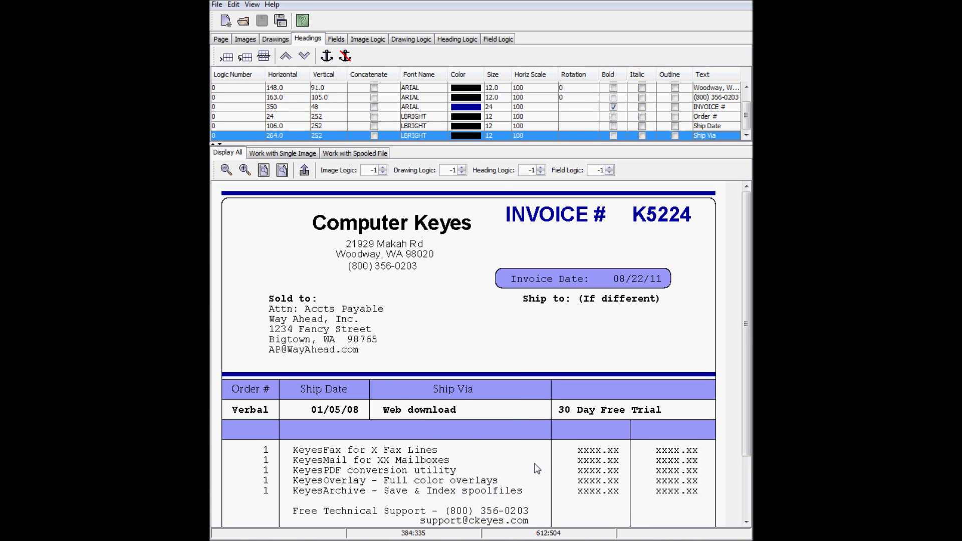
pyautogui.doubleClick(700, 136)
pyautogui.press('BackSpace')
pyautogui.press('Return')
pyautogui.click(619, 391)
# Add 'Quantity' and 'Description' headings on the second header row
pyautogui.click(245, 57)
pyautogui.doubleClick(700, 135)
pyautogui.write('Quantity')
pyautogui.press('Return')
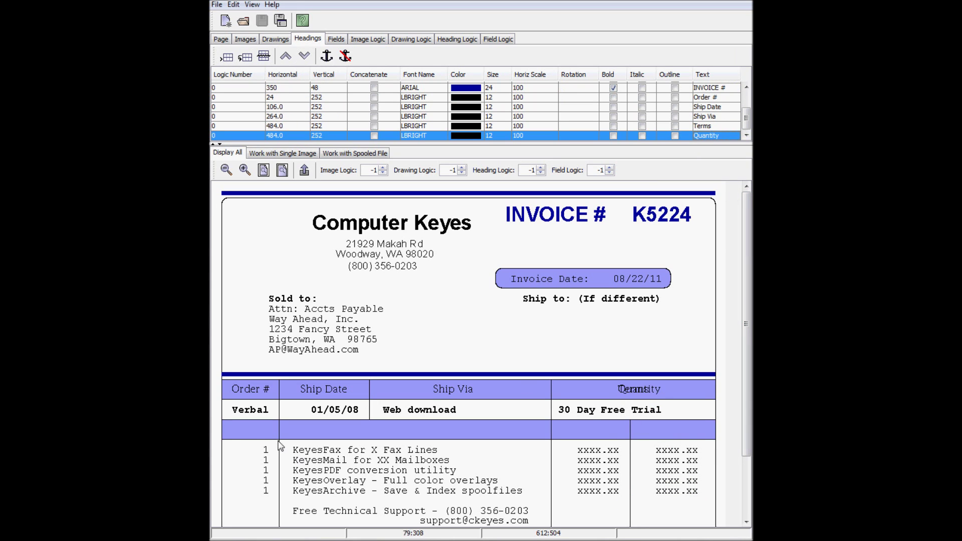
pyautogui.rightClick(230, 434)
pyautogui.click(258, 530)
pyautogui.click(245, 56)
pyautogui.doubleClick(700, 136)
pyautogui.write('Description')
pyautogui.press('Return')
pyautogui.rightClick(371, 431)
pyautogui.click(399, 529)
# Add 'Unit Cost' and 'Total' headings over their columns
pyautogui.click(245, 56)
pyautogui.doubleClick(710, 136)
pyautogui.write('Unit Cost')
pyautogui.press('Return')
pyautogui.rightClick(576, 435)
pyautogui.click(606, 528)
pyautogui.rightClick(574, 430)
pyautogui.click(606, 528)
pyautogui.click(245, 57)
pyautogui.doubleClick(709, 135)
pyautogui.write('Total')
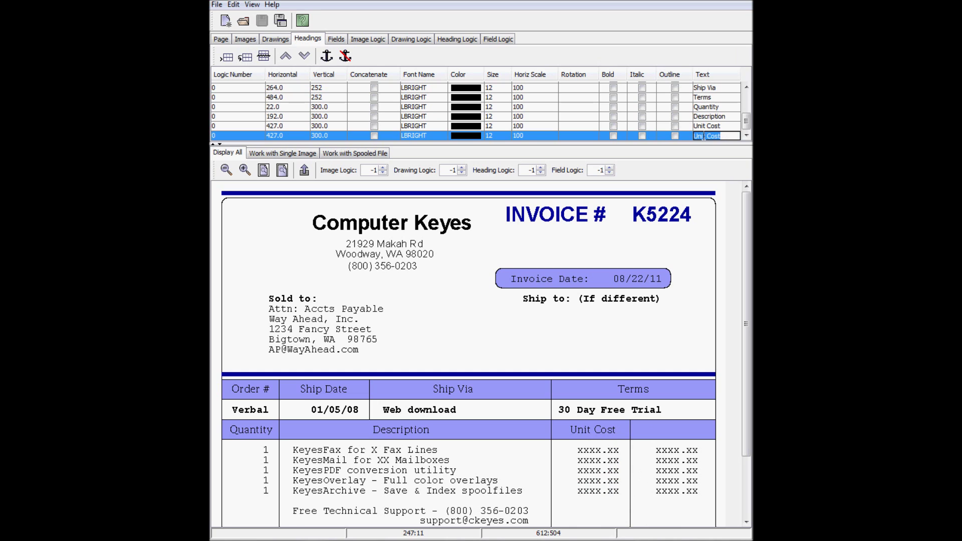
pyautogui.press('Return')
pyautogui.rightClick(664, 438)
pyautogui.click(694, 529)
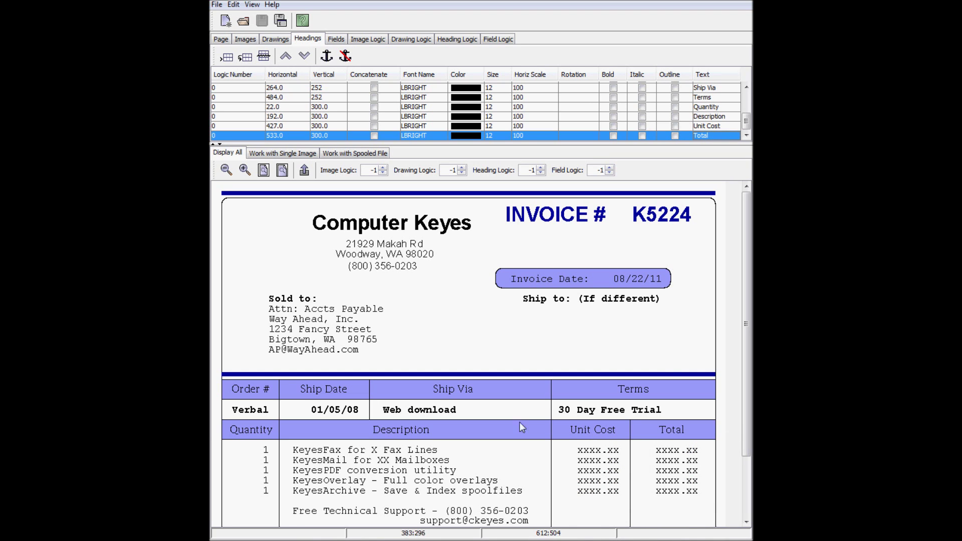
# Add a new heading reading 'Thank You!' in an area marked below the invoice
pyautogui.scroll(-3, 434, 505)
pyautogui.moveTo(379, 515); pyautogui.dragTo(543, 496)
pyautogui.click(304, 170)
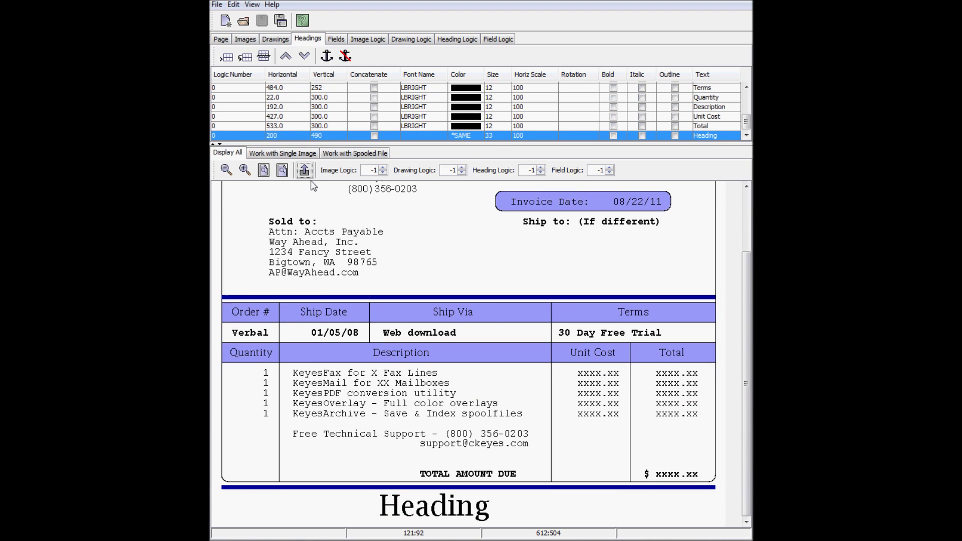
pyautogui.doubleClick(709, 135)
pyautogui.write('Thank You!')
pyautogui.press('Return')
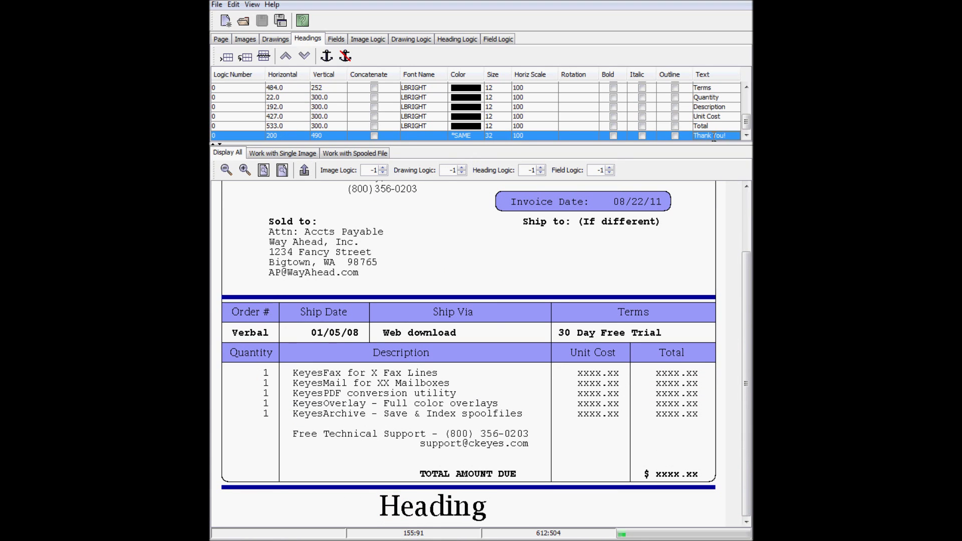
# Give 'Thank You!' the SCRIPT font and red colour, then go to Images > Work with Single Image
pyautogui.click(409, 137)
pyautogui.moveTo(442, 148); pyautogui.dragTo(444, 188)
pyautogui.click(416, 211)
pyautogui.click(466, 135)
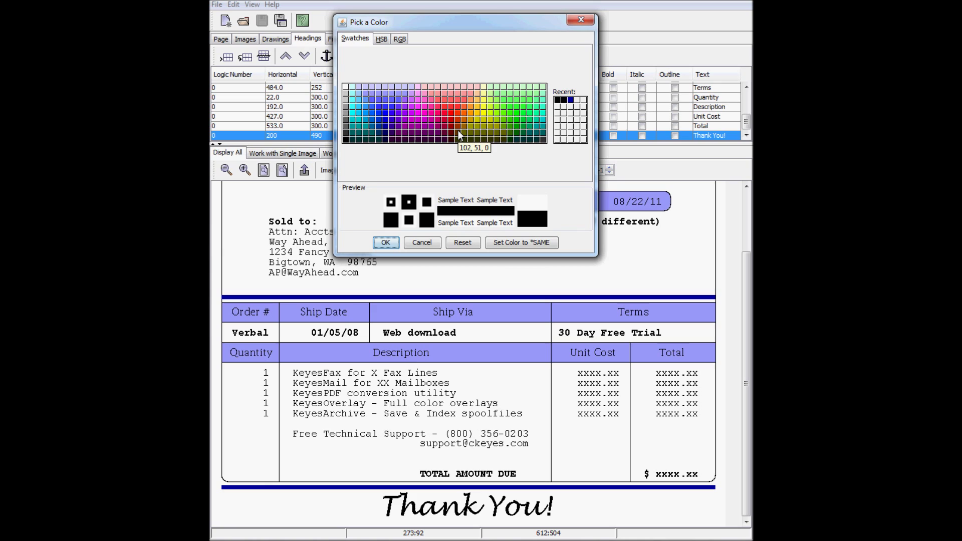
pyautogui.click(455, 128)
pyautogui.click(392, 245)
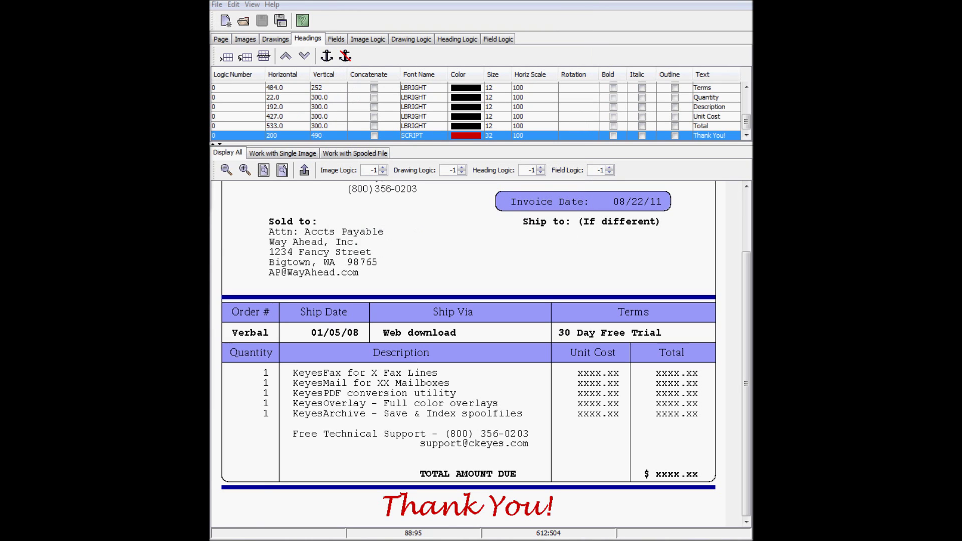
pyautogui.click(252, 41)
pyautogui.click(287, 152)
# Open CKLOGO.TIF and add it to the invoice overlay
pyautogui.click(245, 170)
pyautogui.click(520, 168)
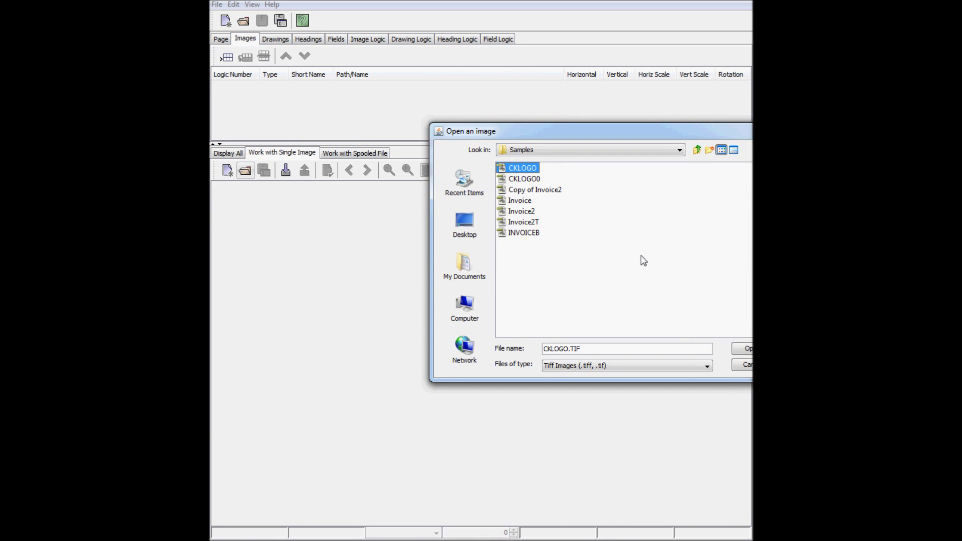
pyautogui.click(746, 350)
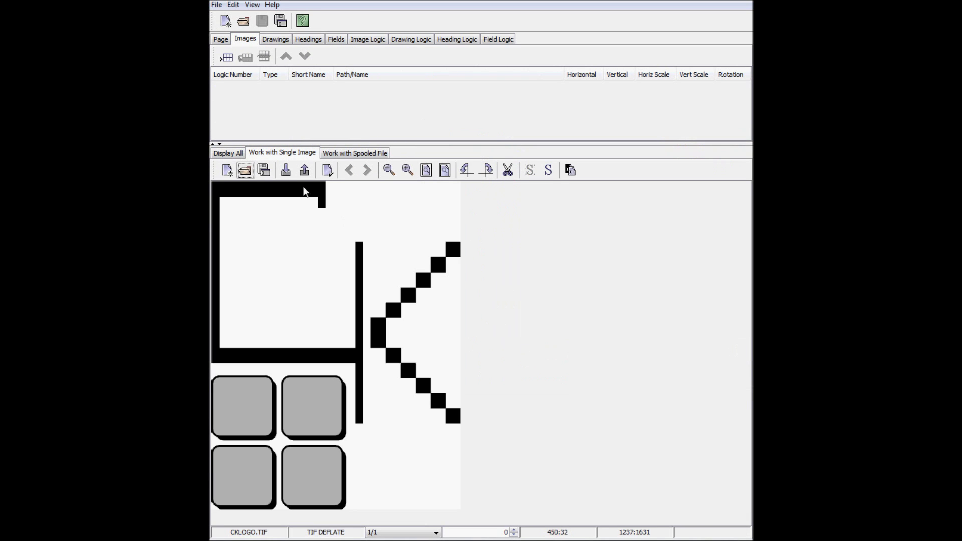
pyautogui.click(304, 171)
pyautogui.click(239, 156)
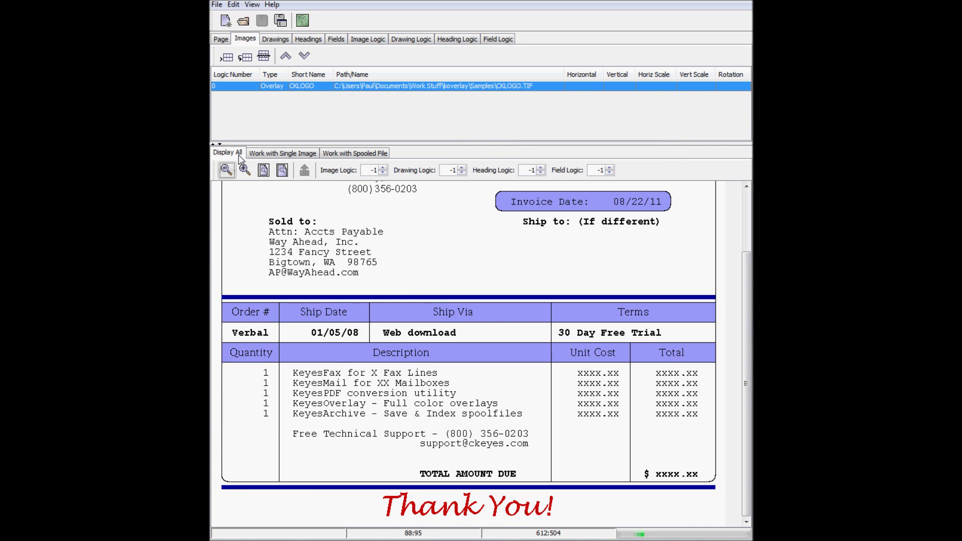
# Scale the logo to 22 and move it to the top-left corner beside Computer Keyes
pyautogui.moveTo(750, 308); pyautogui.dragTo(751, 245)
pyautogui.doubleClick(648, 85)
pyautogui.write('22')
pyautogui.press('Return')
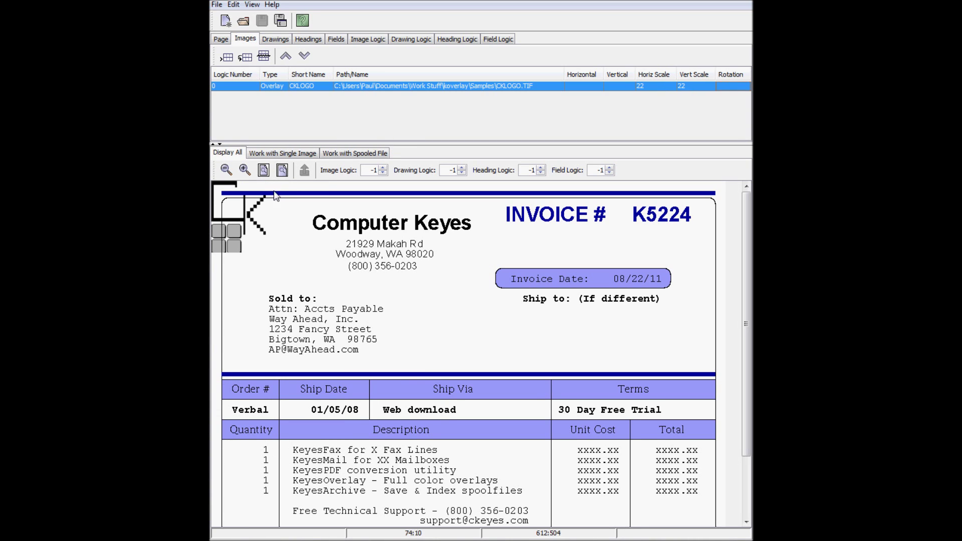
pyautogui.rightClick(236, 211)
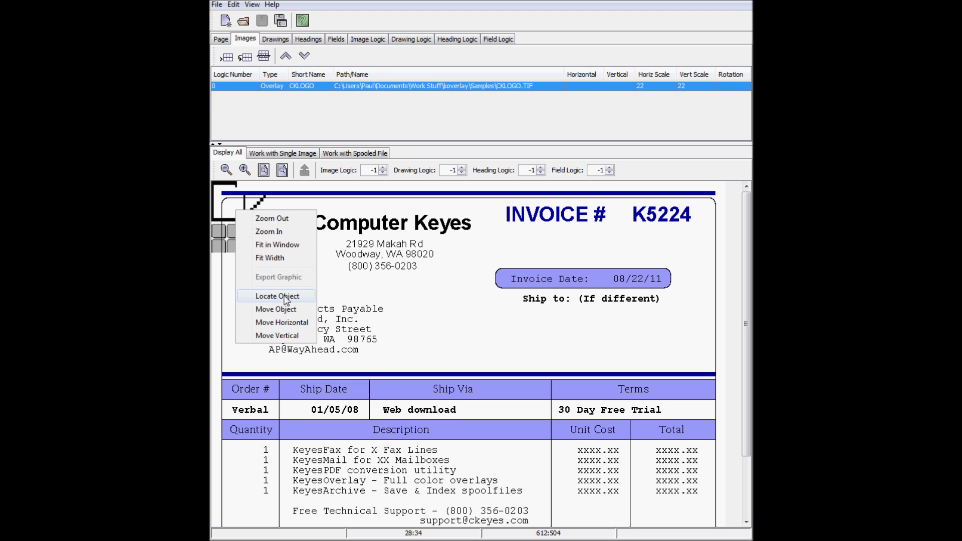
pyautogui.click(289, 309)
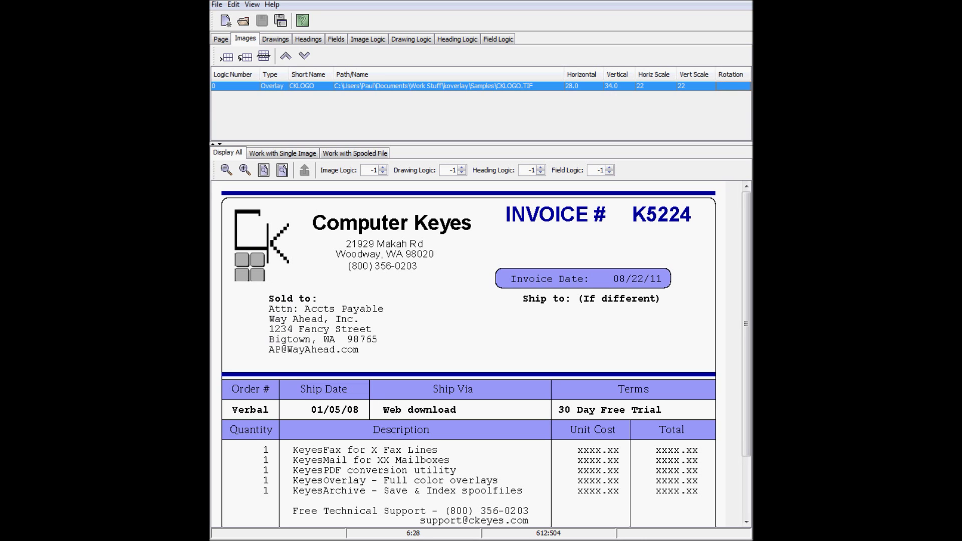
# Duplicate the K5224 invoice number field on the Fields tab
pyautogui.click(335, 40)
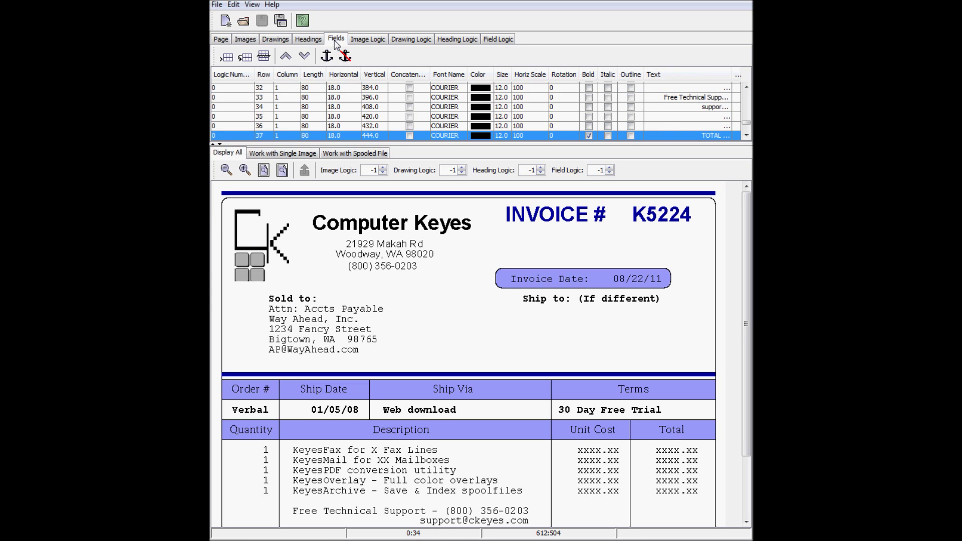
pyautogui.rightClick(638, 214)
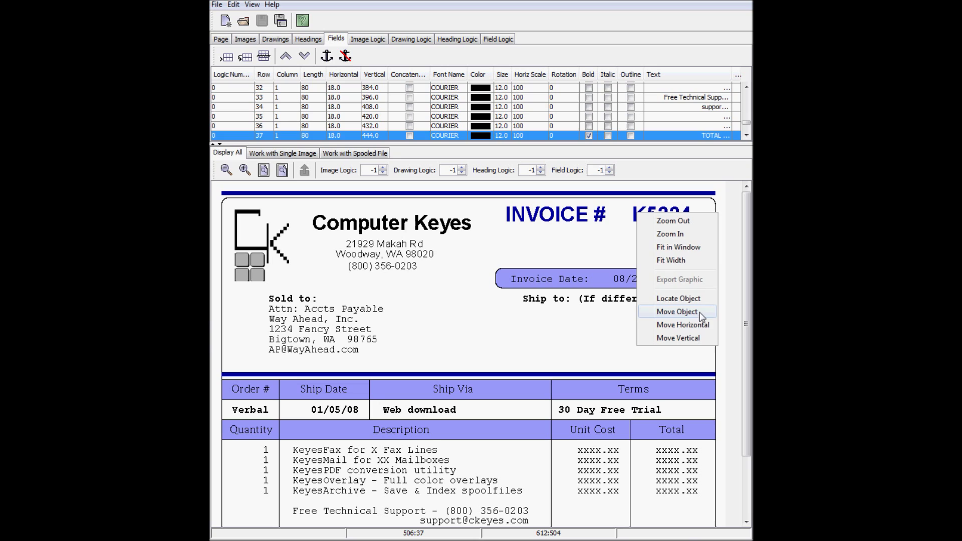
pyautogui.click(694, 301)
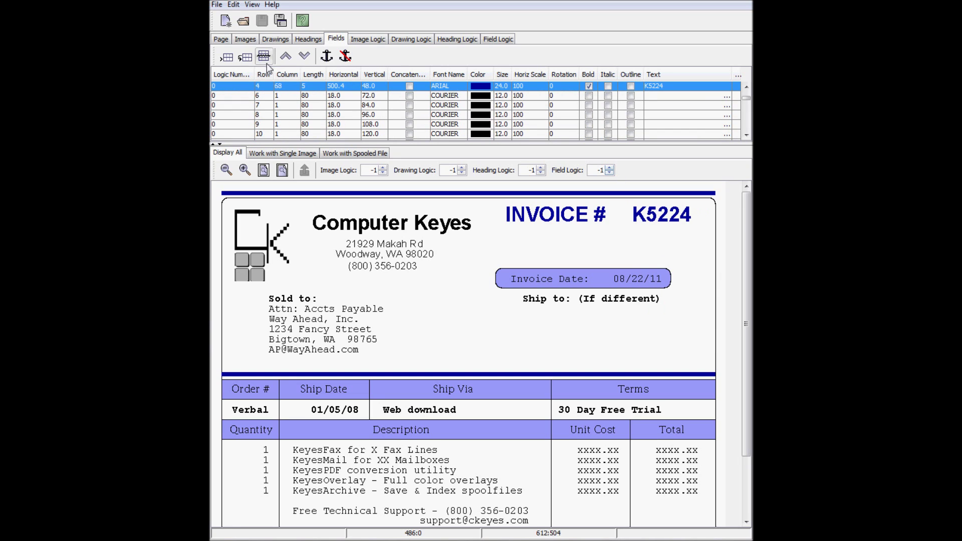
pyautogui.click(246, 57)
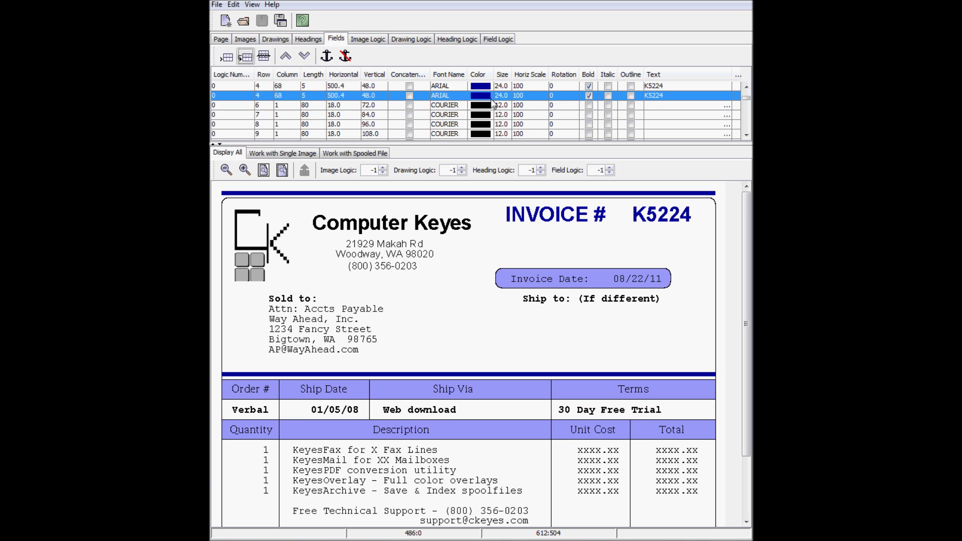
# Format the copied field as a BC_C128 barcode, size 12, black, not bold
pyautogui.click(454, 96)
pyautogui.moveTo(458, 125); pyautogui.dragTo(462, 158)
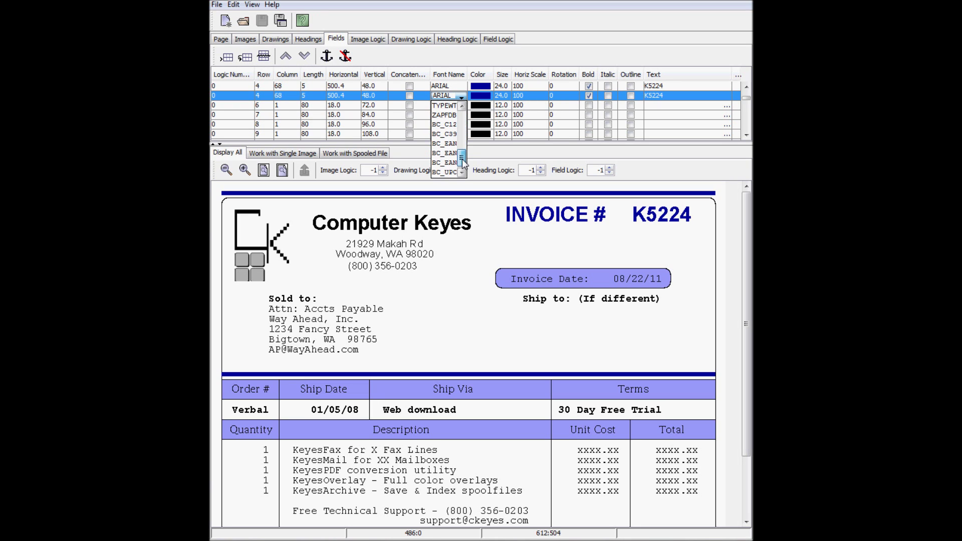
pyautogui.click(457, 125)
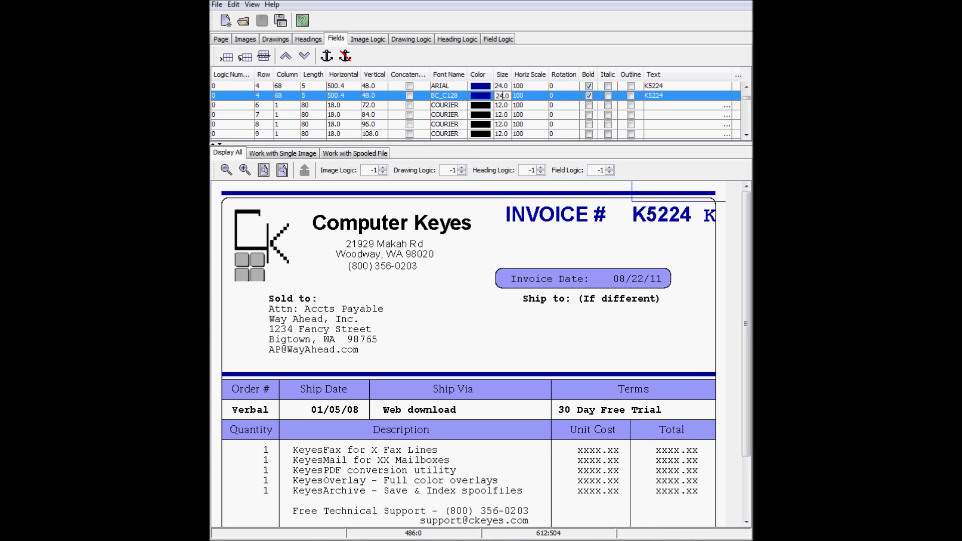
pyautogui.click(503, 95)
pyautogui.click(483, 95)
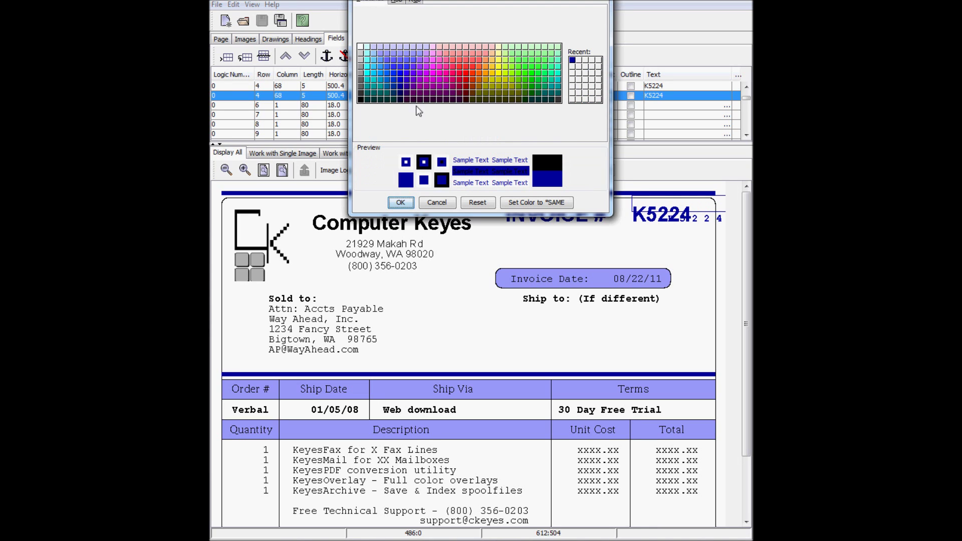
pyautogui.click(369, 106)
pyautogui.click(399, 202)
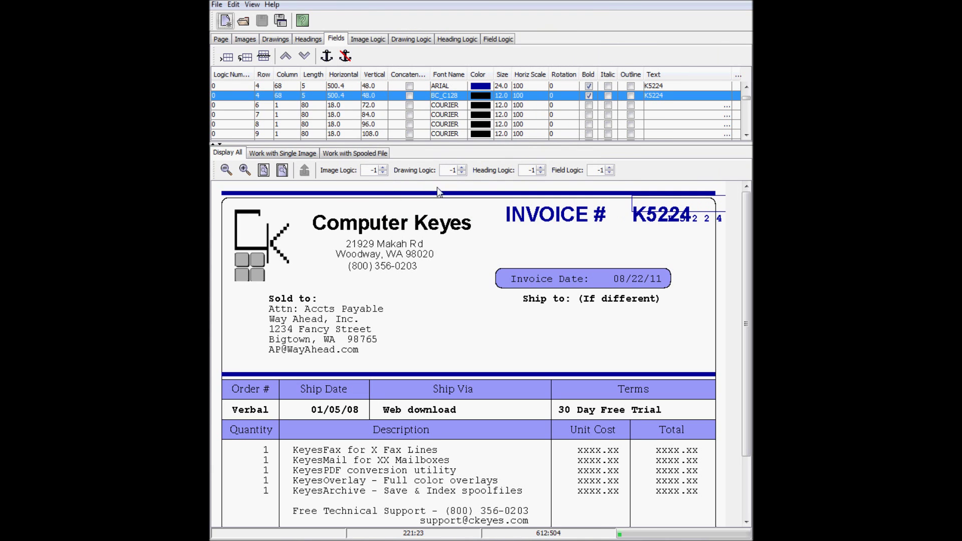
pyautogui.click(590, 96)
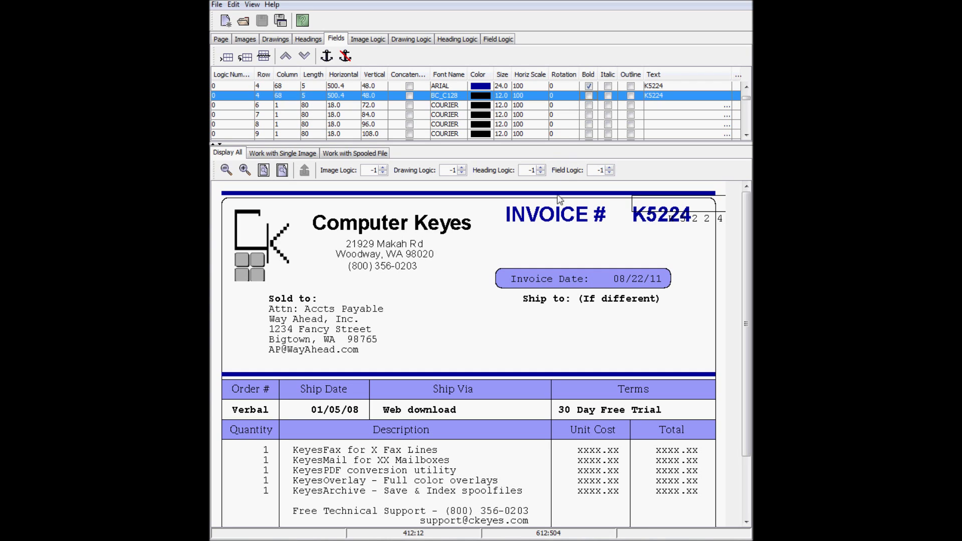
# Move the barcode under the INVOICE # heading and preview the invoice as INVOICET4.PDF
pyautogui.rightClick(533, 266)
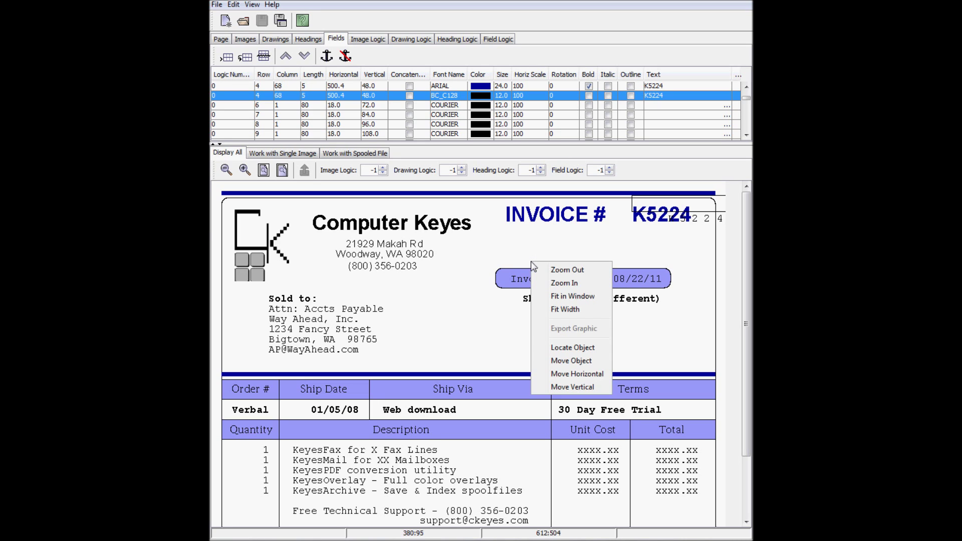
pyautogui.click(548, 357)
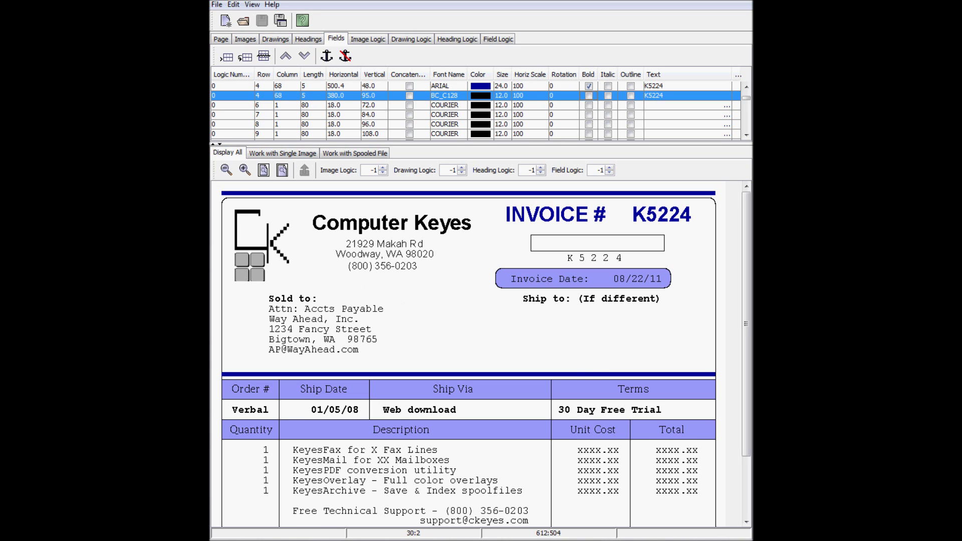
pyautogui.click(263, 170)
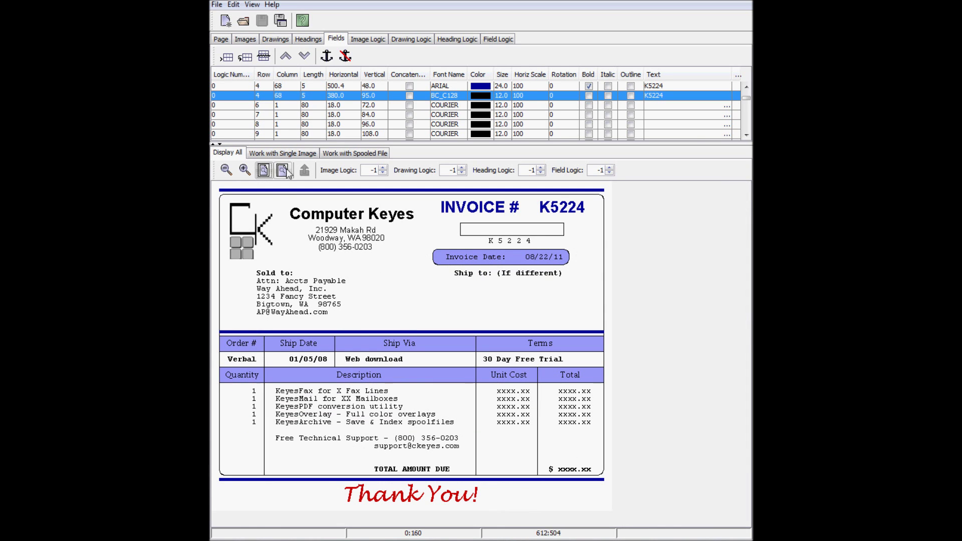
pyautogui.moveTo(678, 164); pyautogui.dragTo(351, 146)
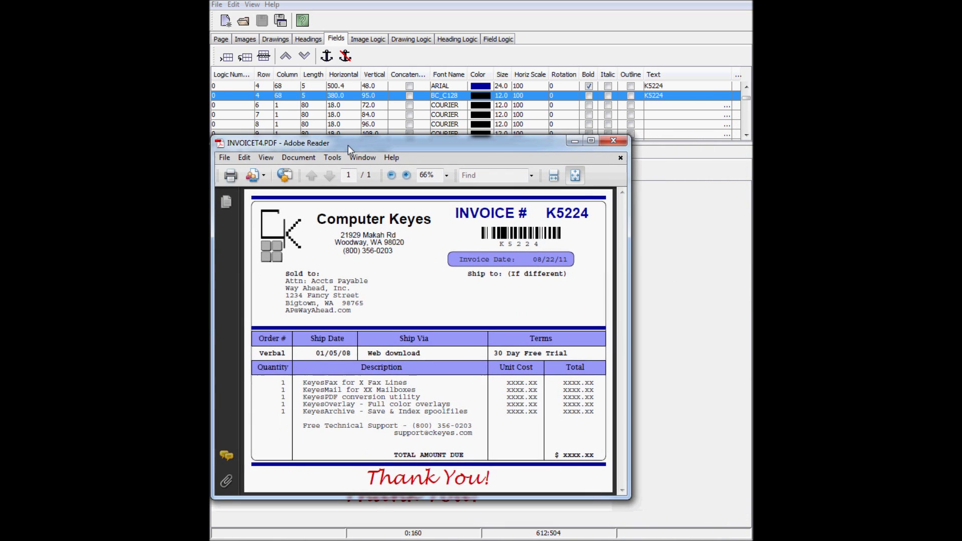